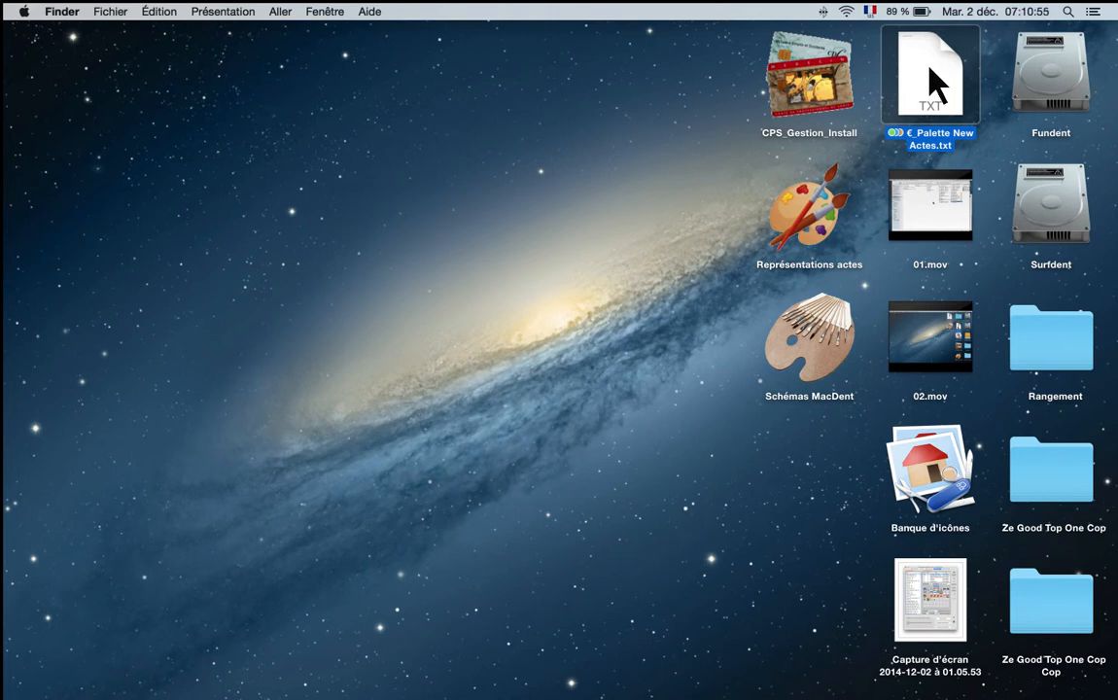
# Step: Switch to MacDent and open the act palettes settings
pyautogui.click(541, 312)
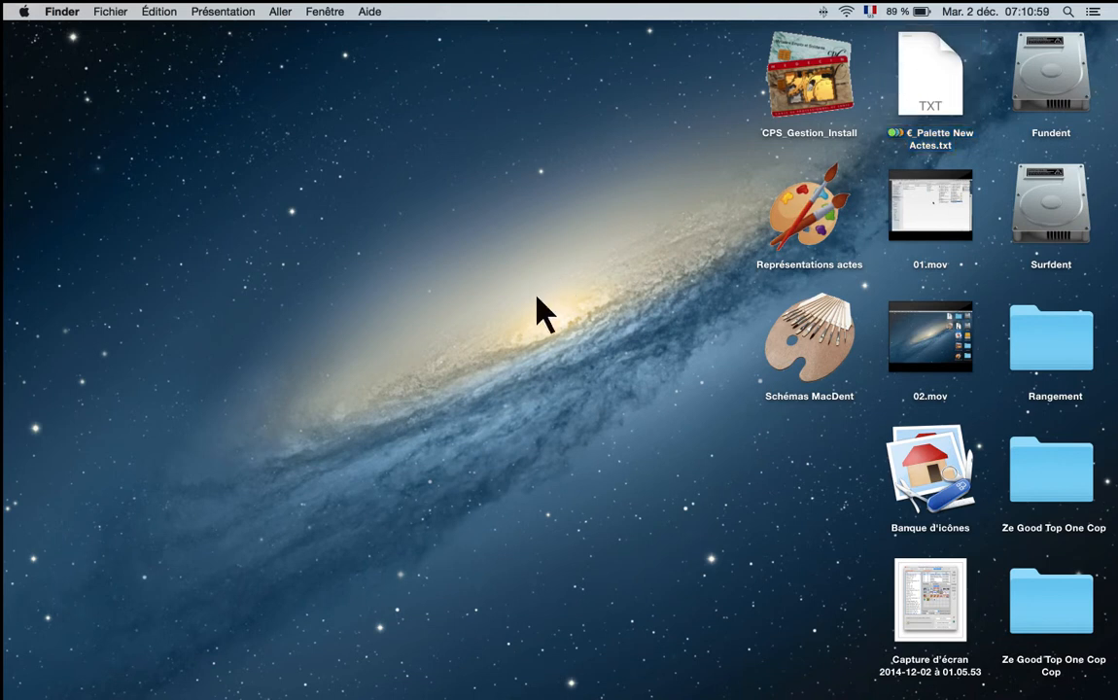
pyautogui.press('super+Tab')
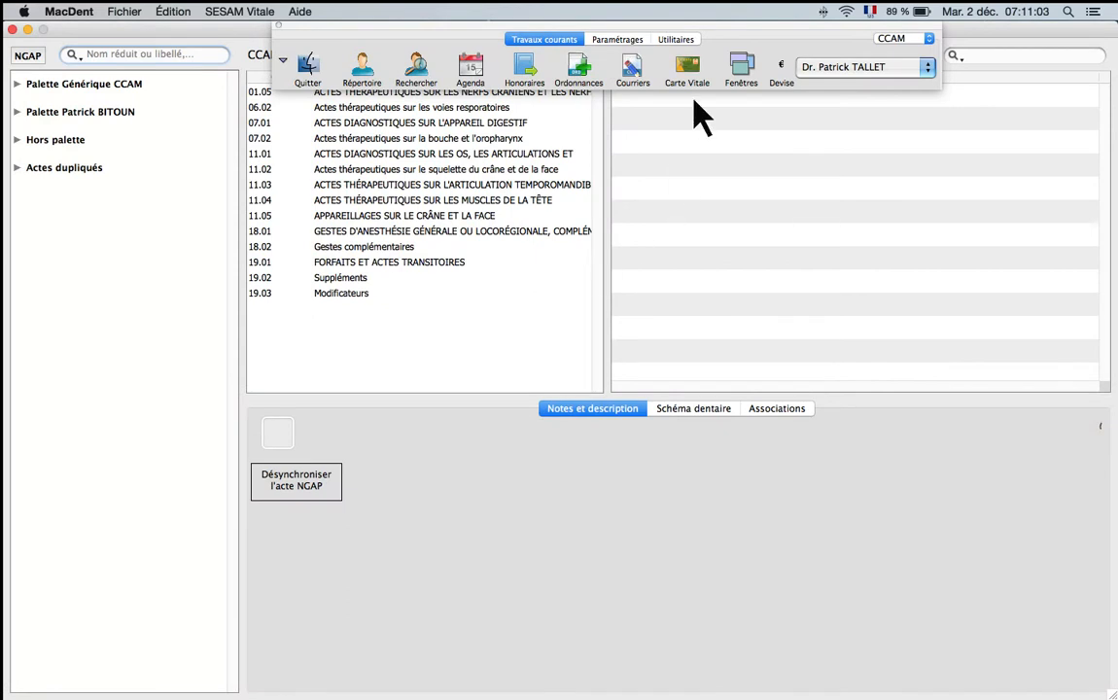
pyautogui.click(622, 40)
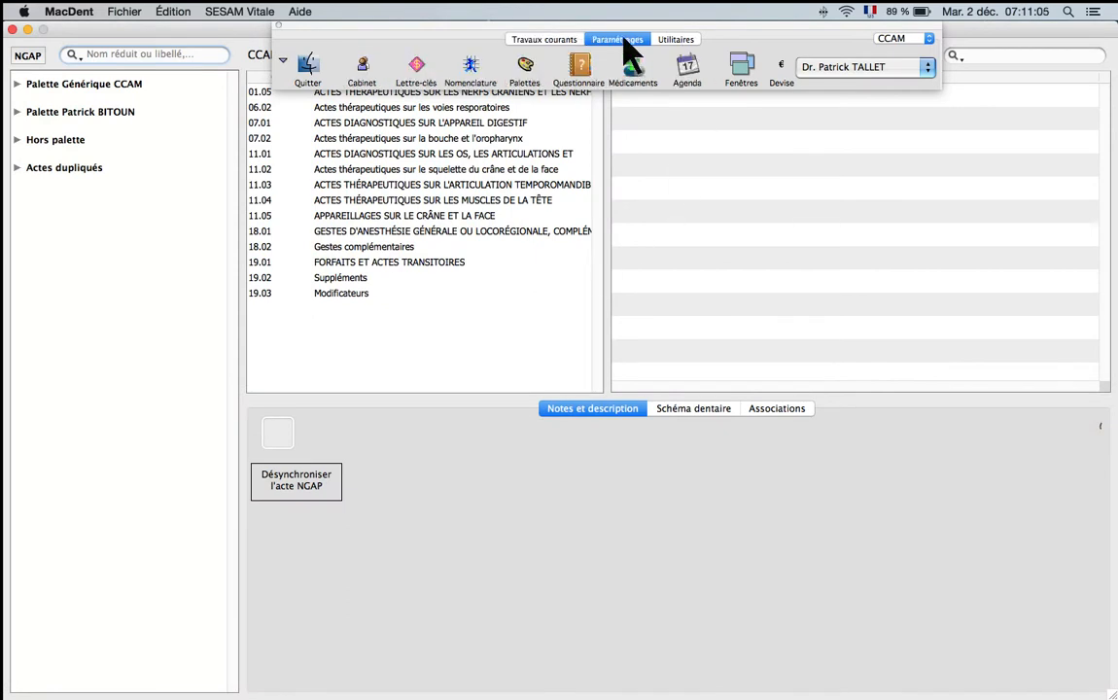
pyautogui.click(525, 69)
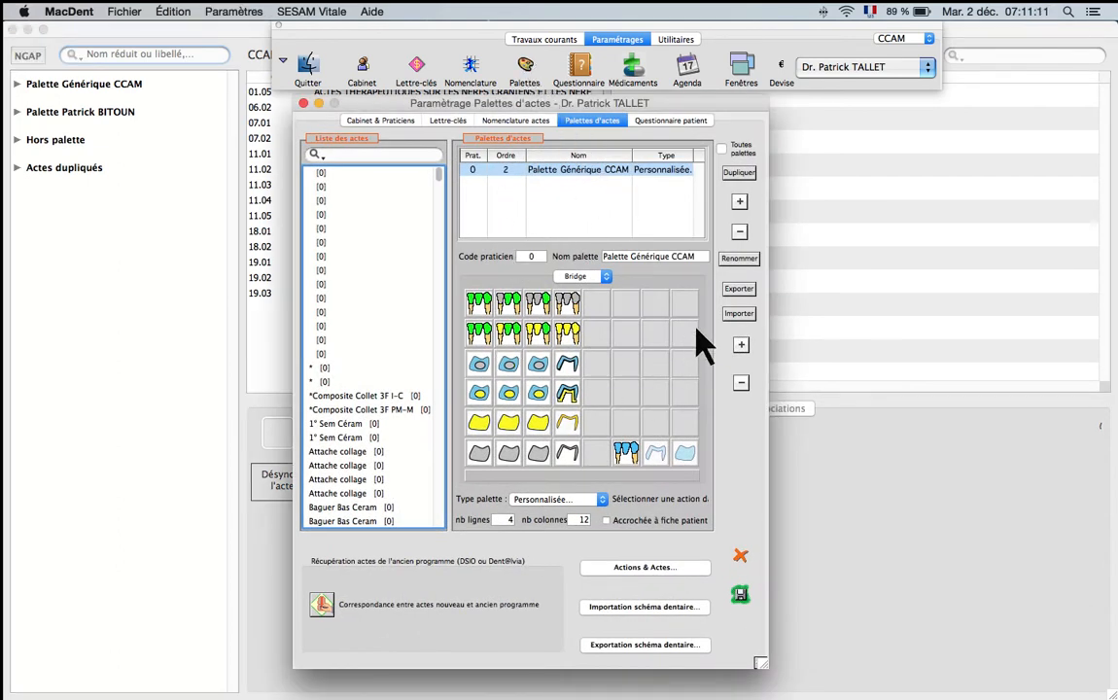
# Step: Import the palette file "€_Palette New Actes.txt" from the Desktop (Bureau) for practitioner 1
pyautogui.click(739, 314)
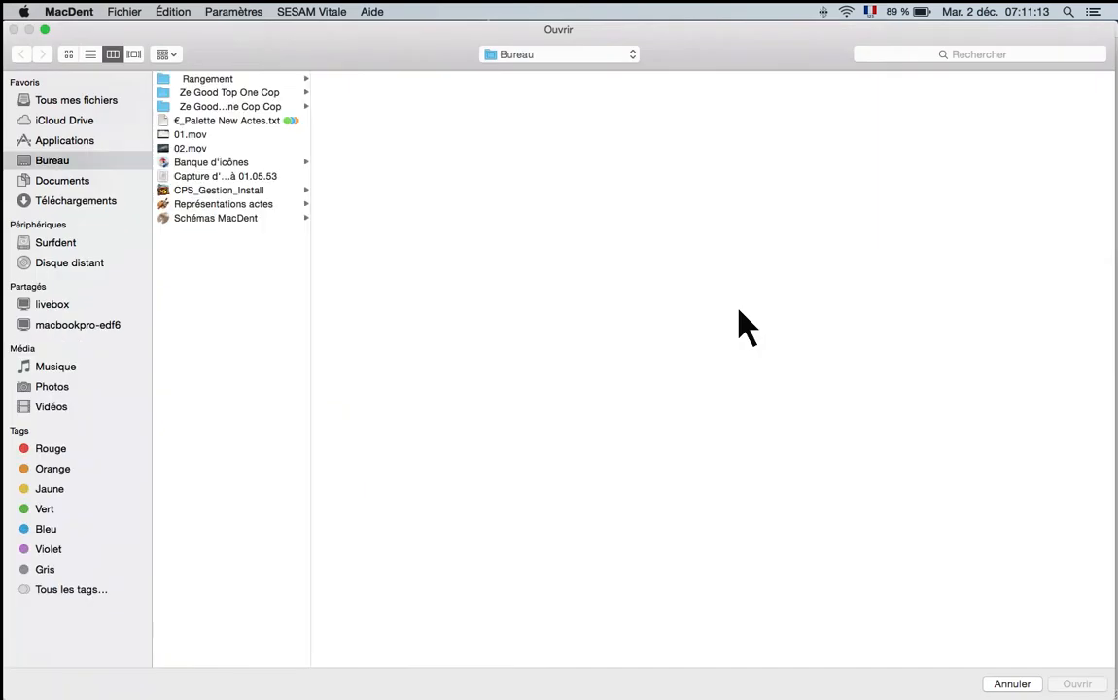
pyautogui.click(201, 121)
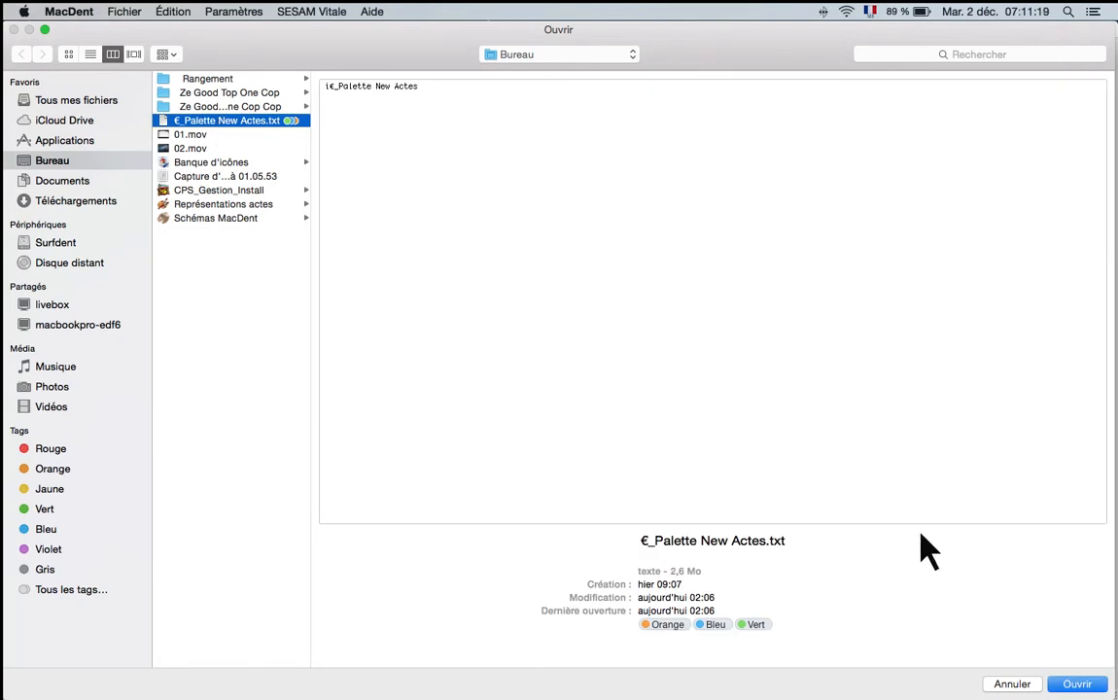
pyautogui.click(1077, 685)
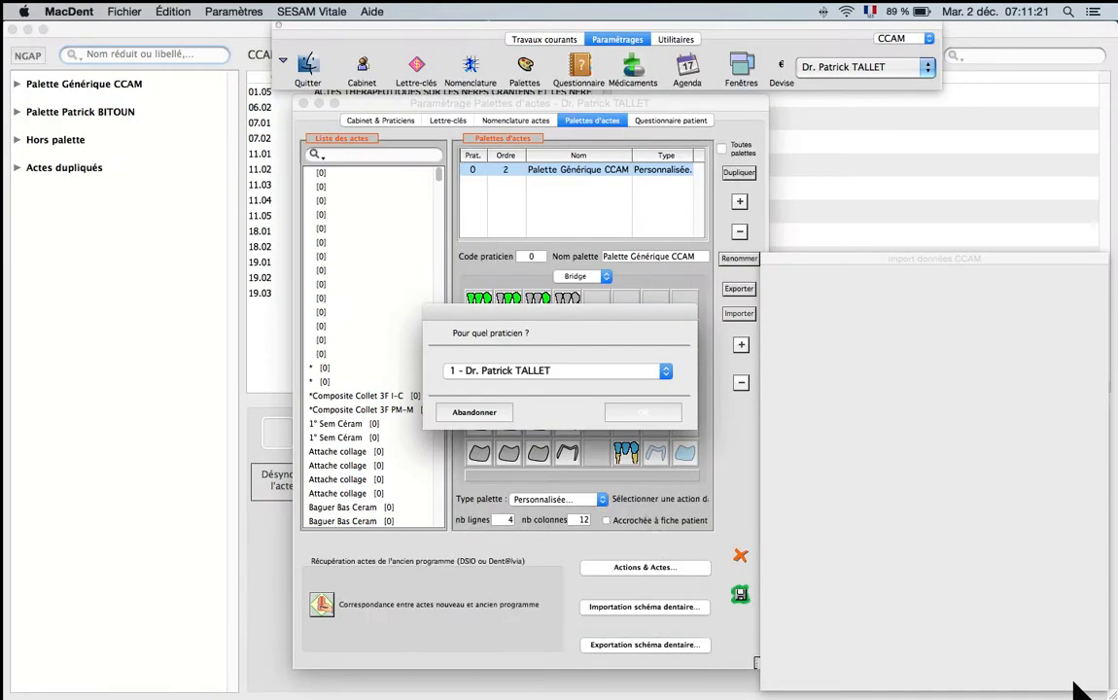
pyautogui.click(665, 371)
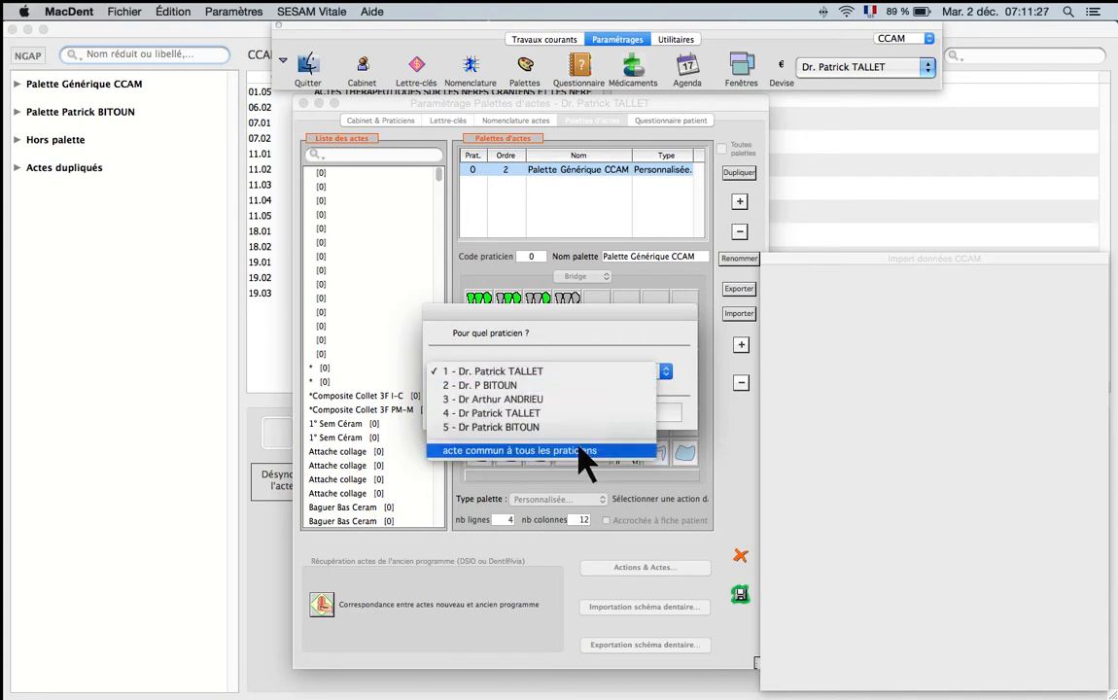
pyautogui.click(571, 372)
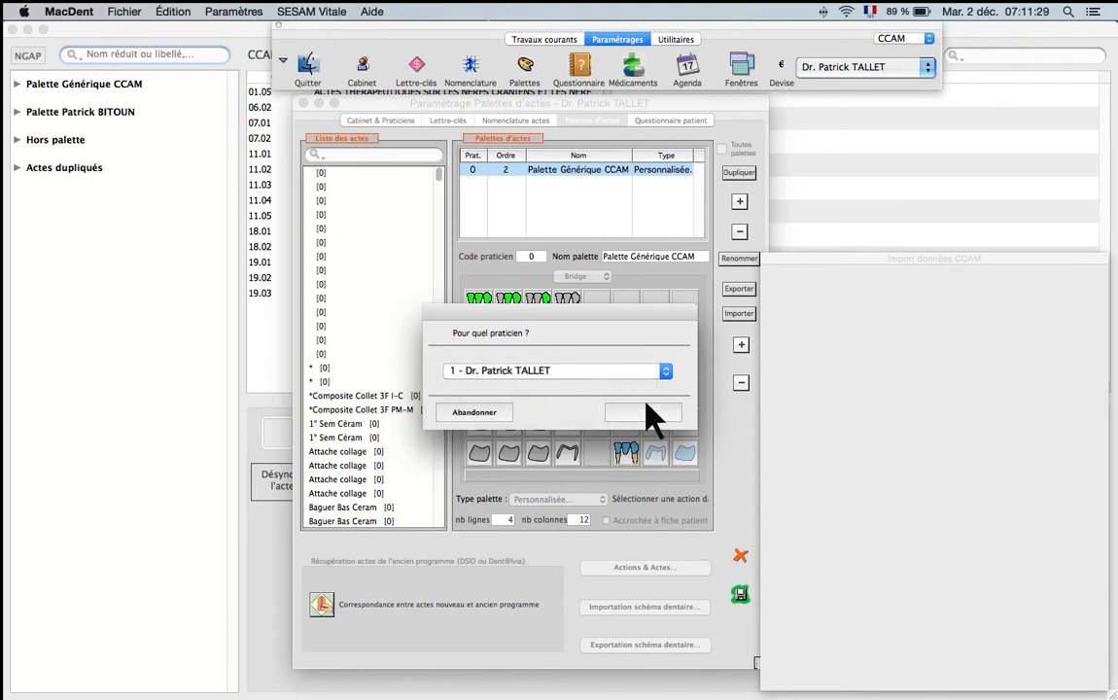
pyautogui.click(639, 413)
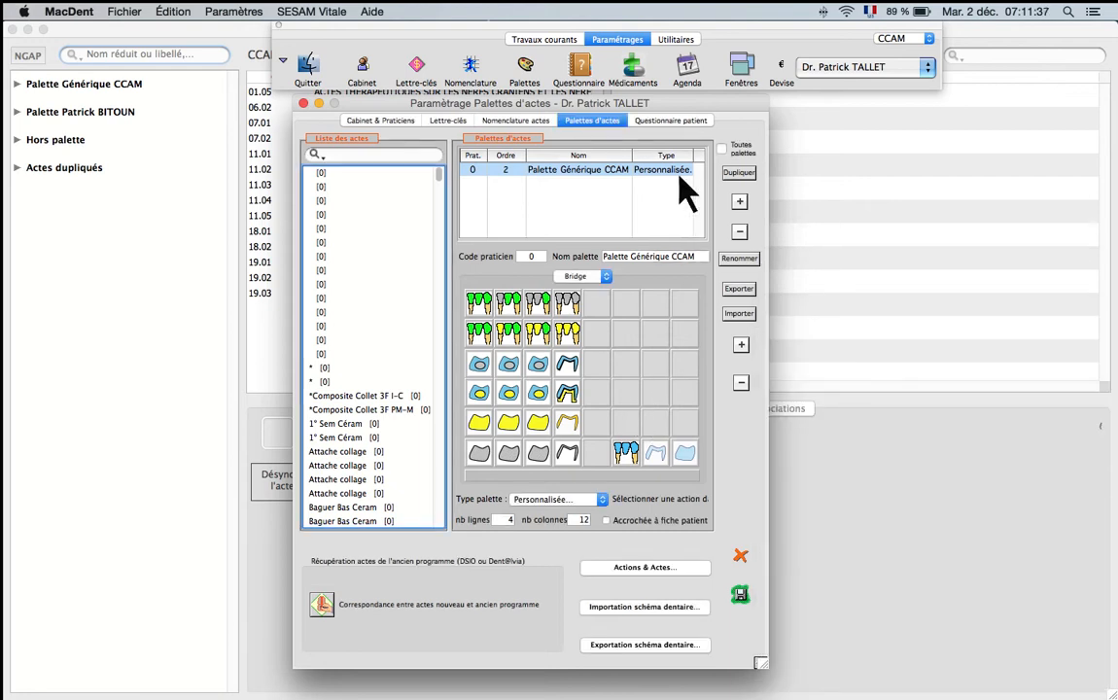
# Step: Refresh the palette list by briefly showing all palettes, then save the settings with €_Palette New Actes selected and close them
pyautogui.click(722, 148)
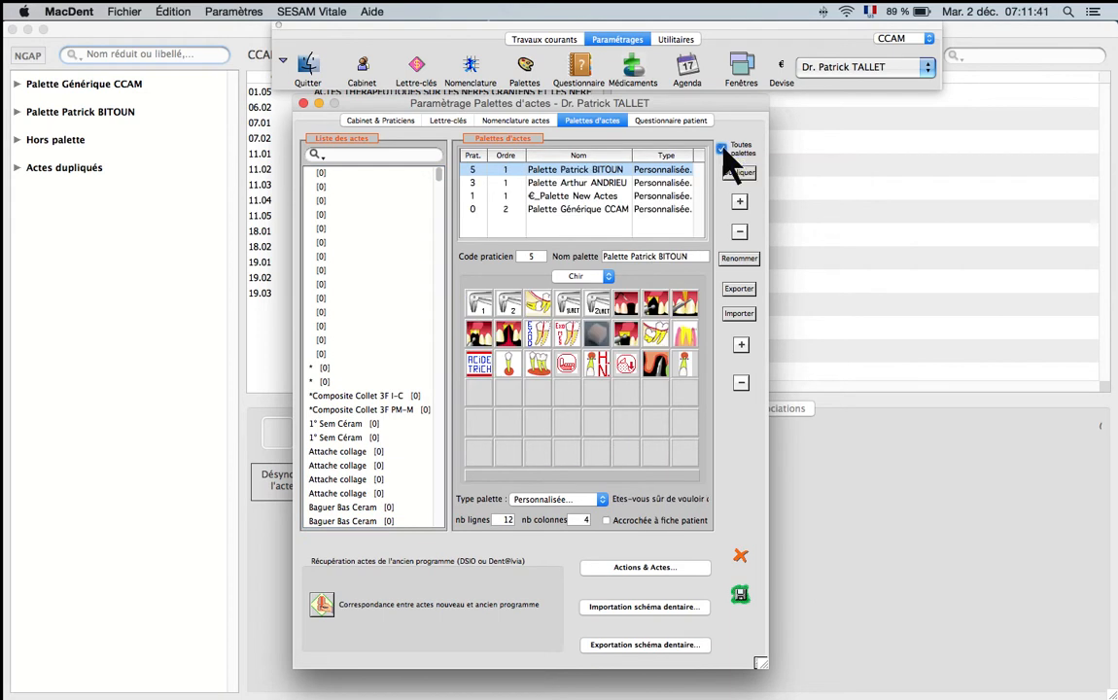
pyautogui.click(722, 148)
pyautogui.click(586, 176)
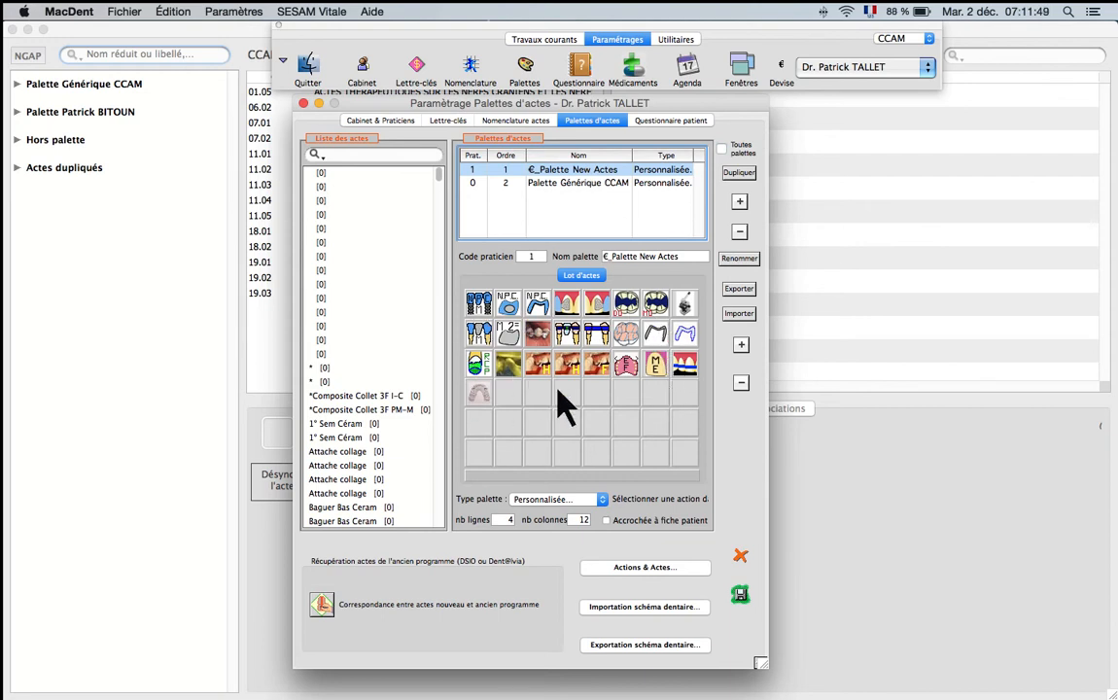
pyautogui.click(739, 593)
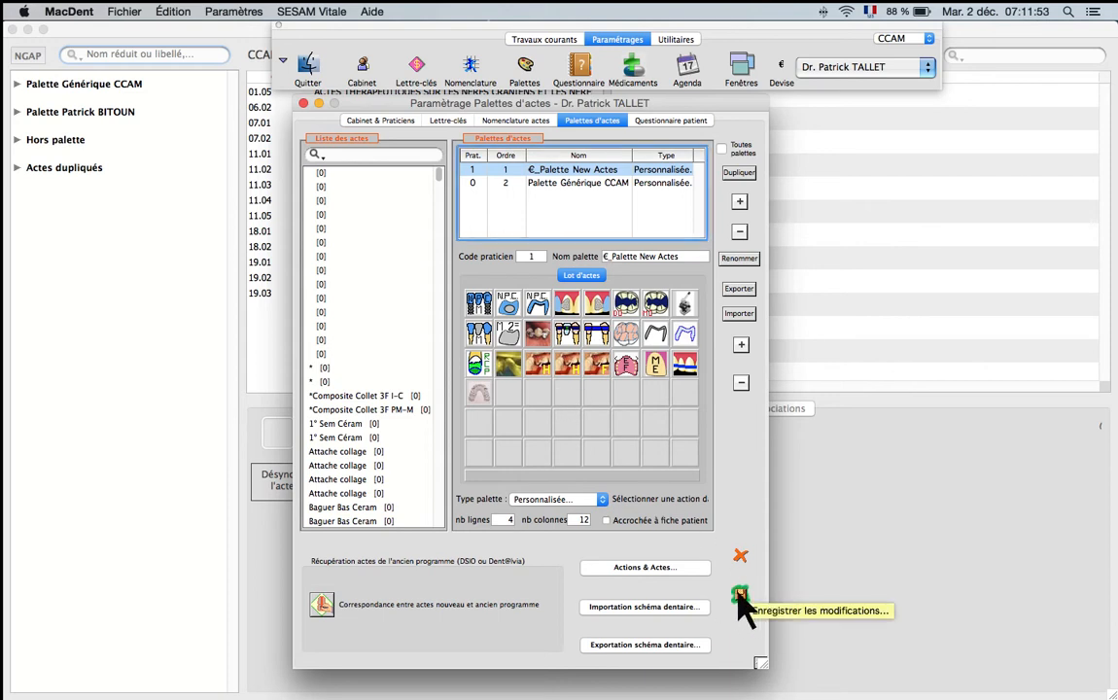
pyautogui.click(740, 557)
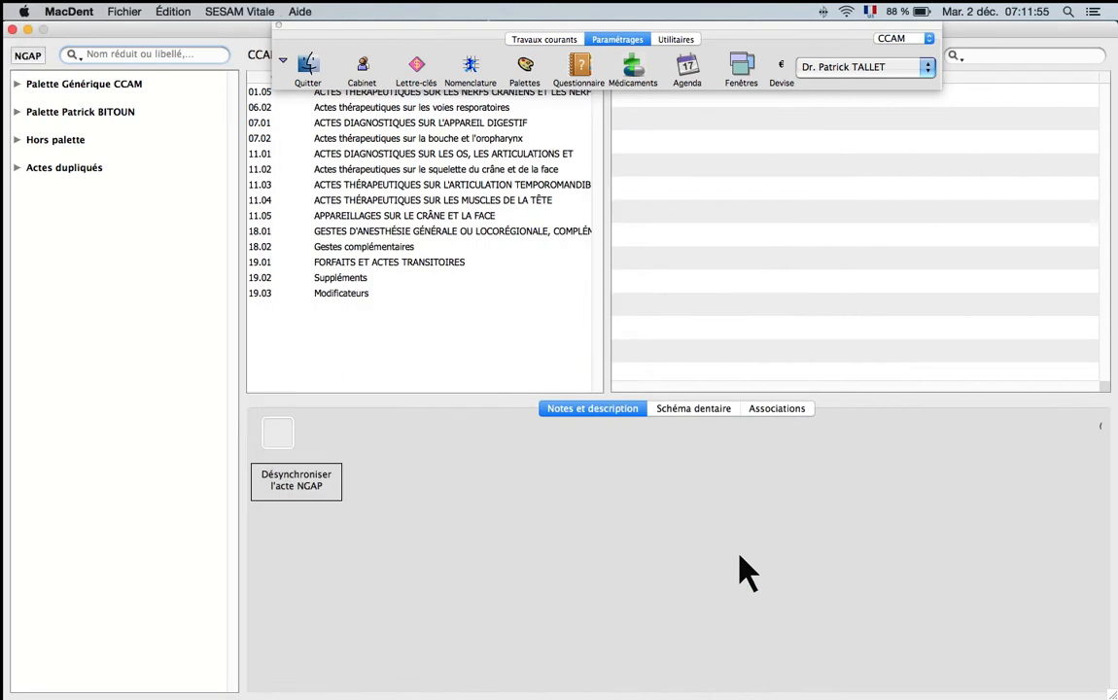
# Step: Reopen the CCAM utility and expand the Lot d'actes group of €_Palette New Actes
pyautogui.click(675, 40)
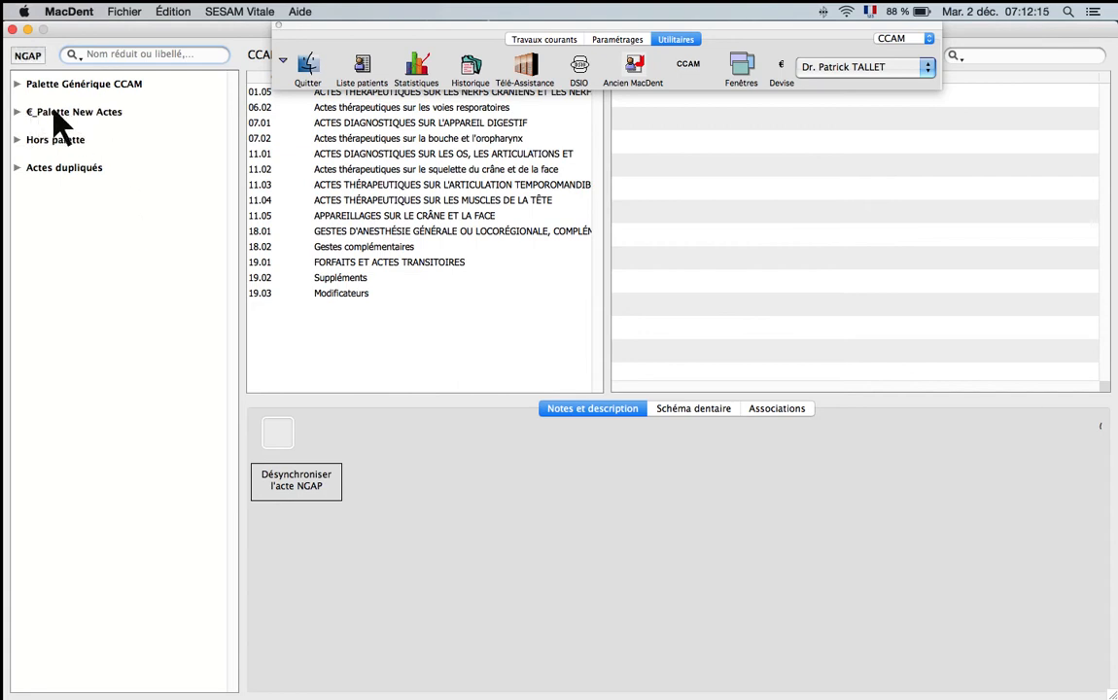
pyautogui.click(17, 112)
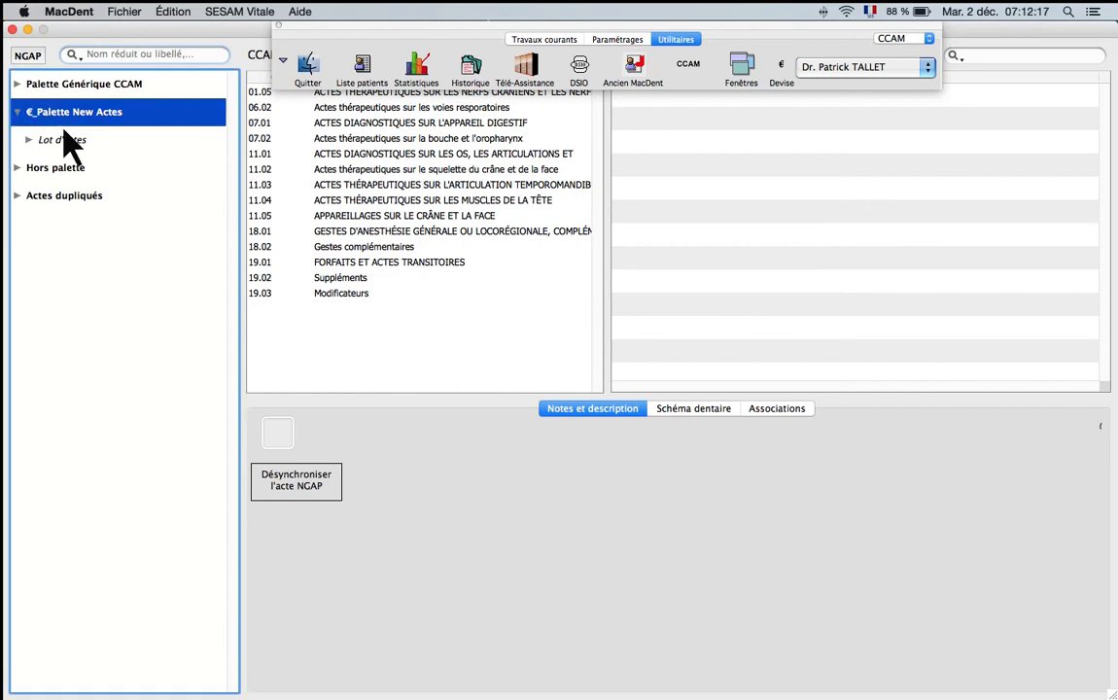
pyautogui.click(28, 141)
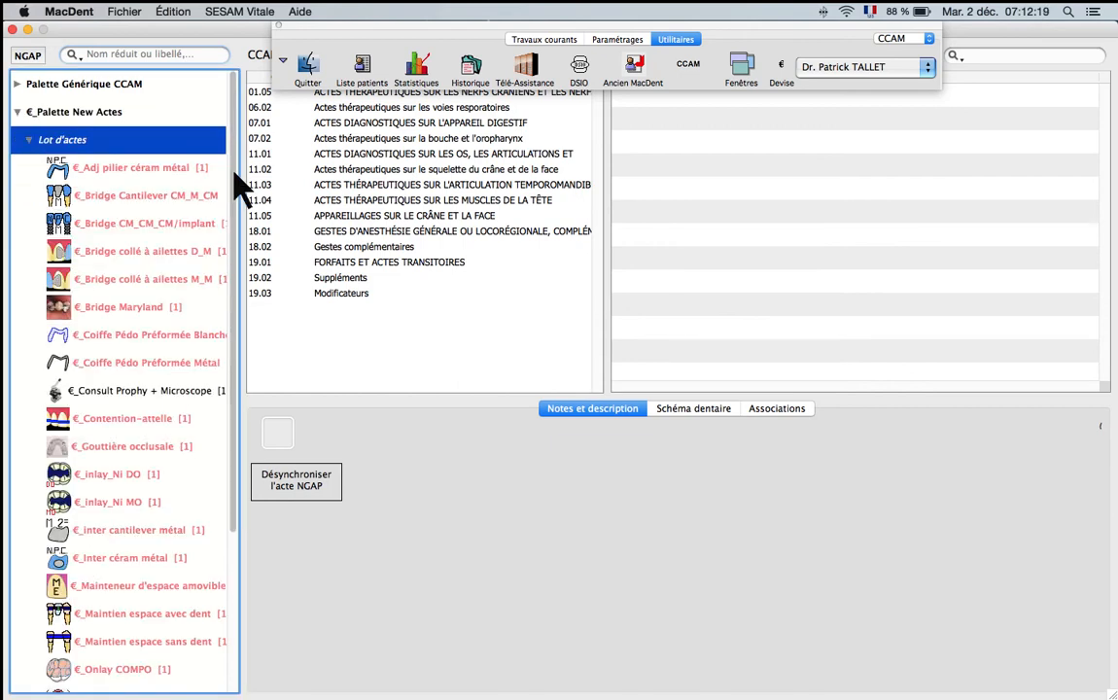
pyautogui.scroll(-3, 236, 195)
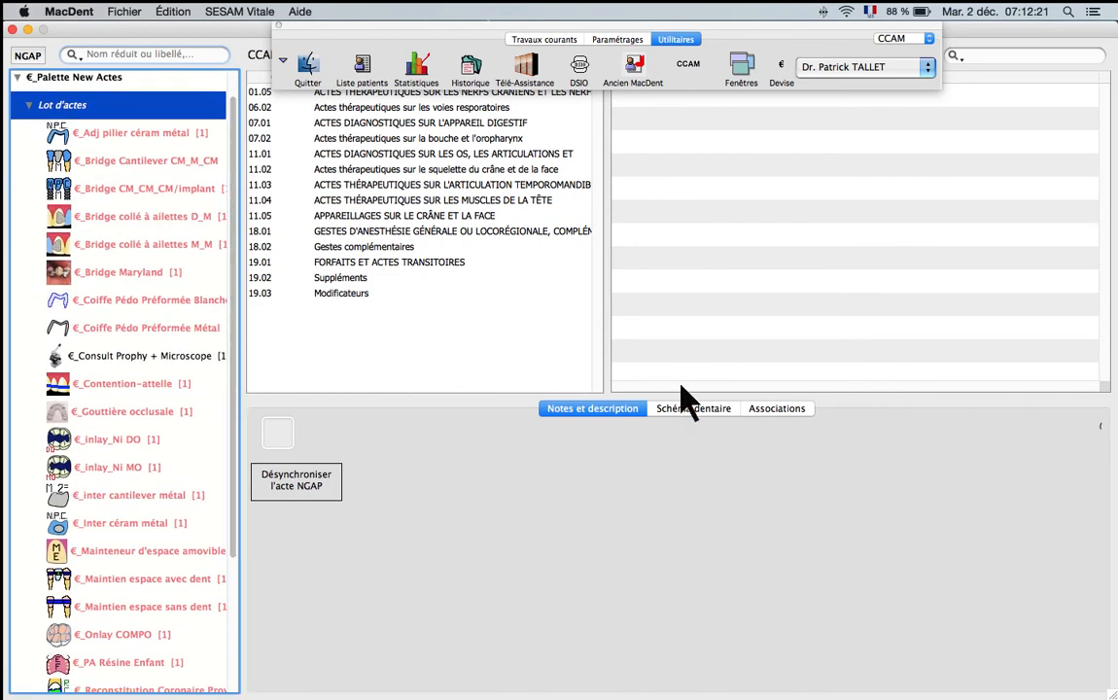
# Step: Show the dental chart settings and check them for €_Adj pilier céram métal and €_Bridge CM_CM_CM/implant
pyautogui.click(706, 415)
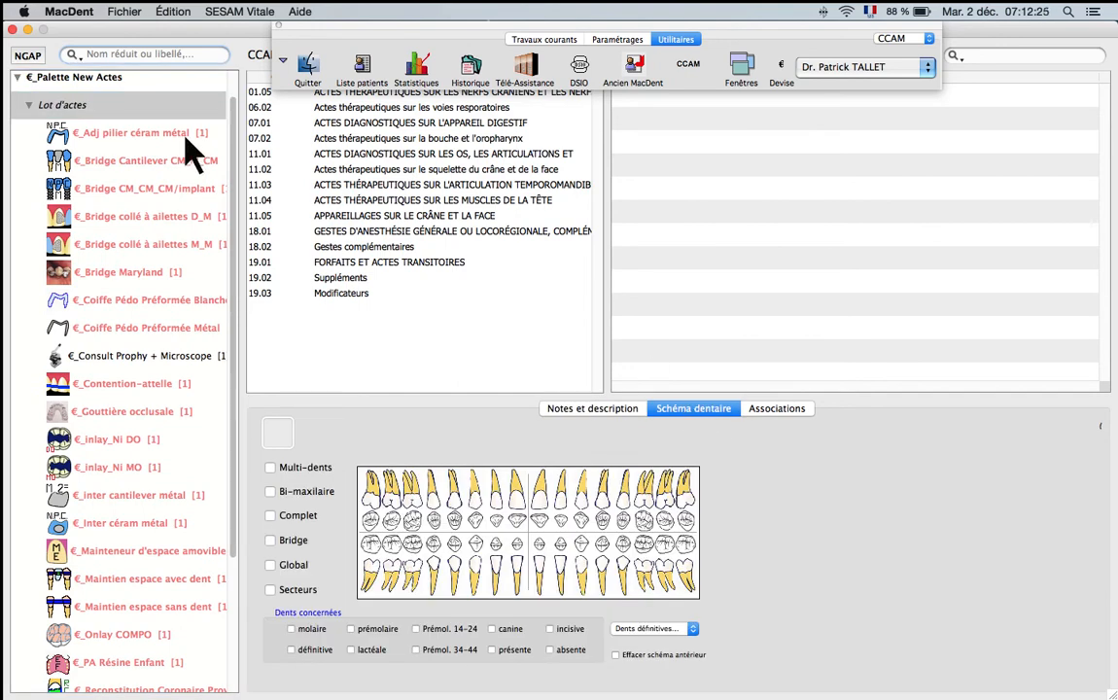
pyautogui.click(129, 137)
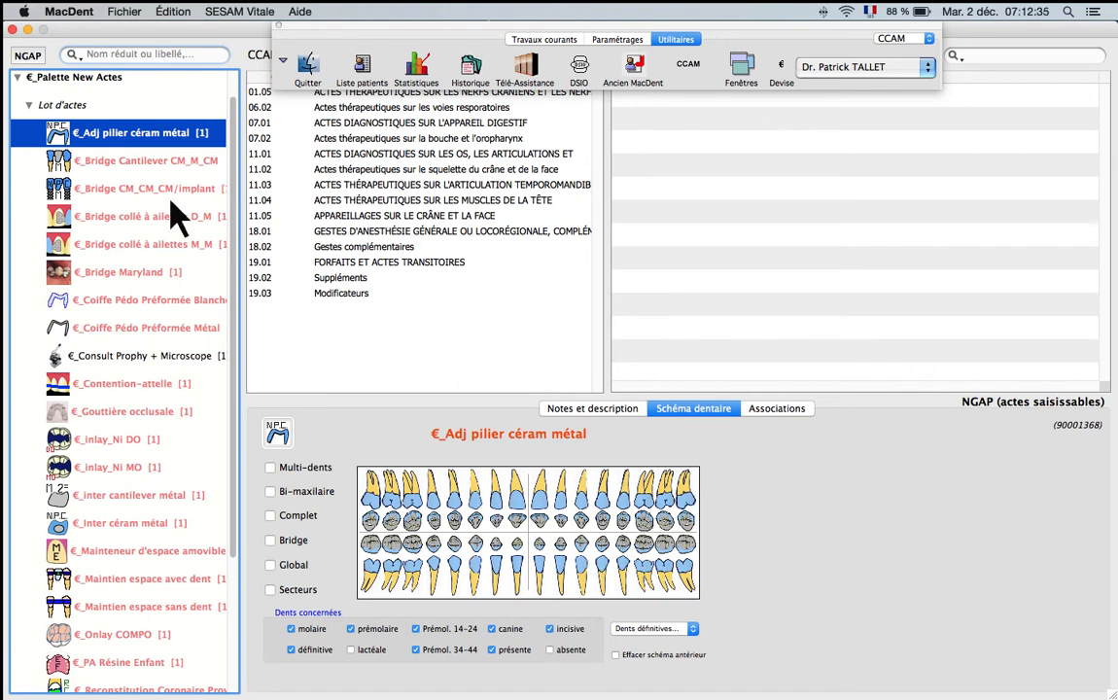
pyautogui.click(114, 193)
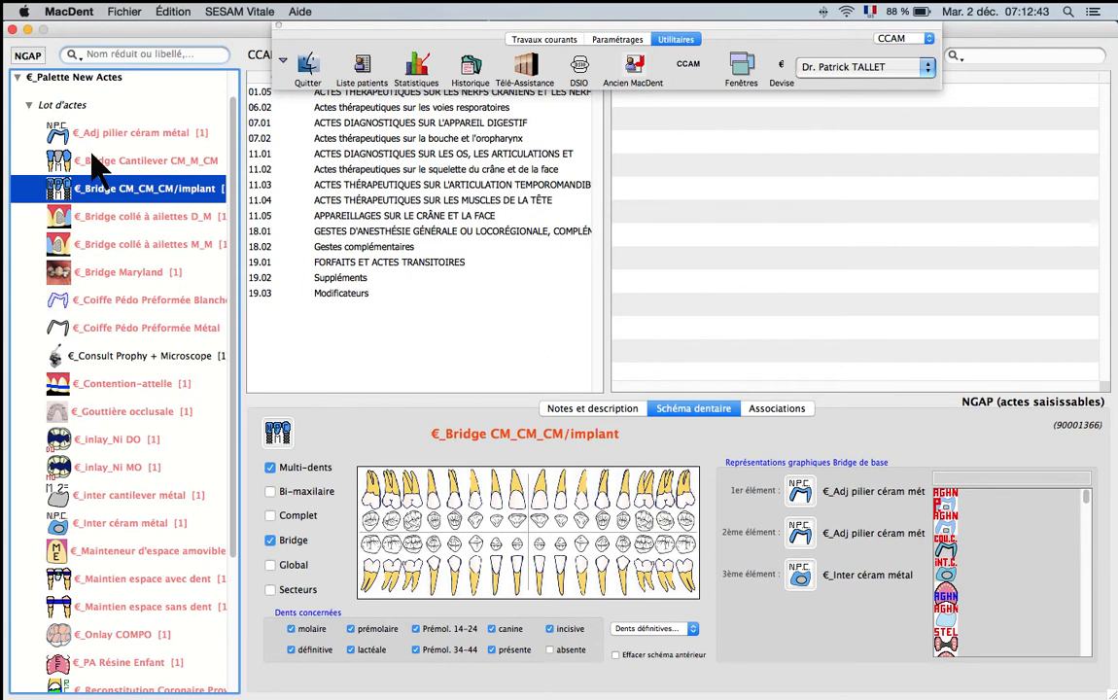
# Step: For €_Bridge Cantilever CM_M_CM, filter the acts by "€_a" and assign €_Adj pilier céram métal as the first and second bridge elements
pyautogui.click(132, 166)
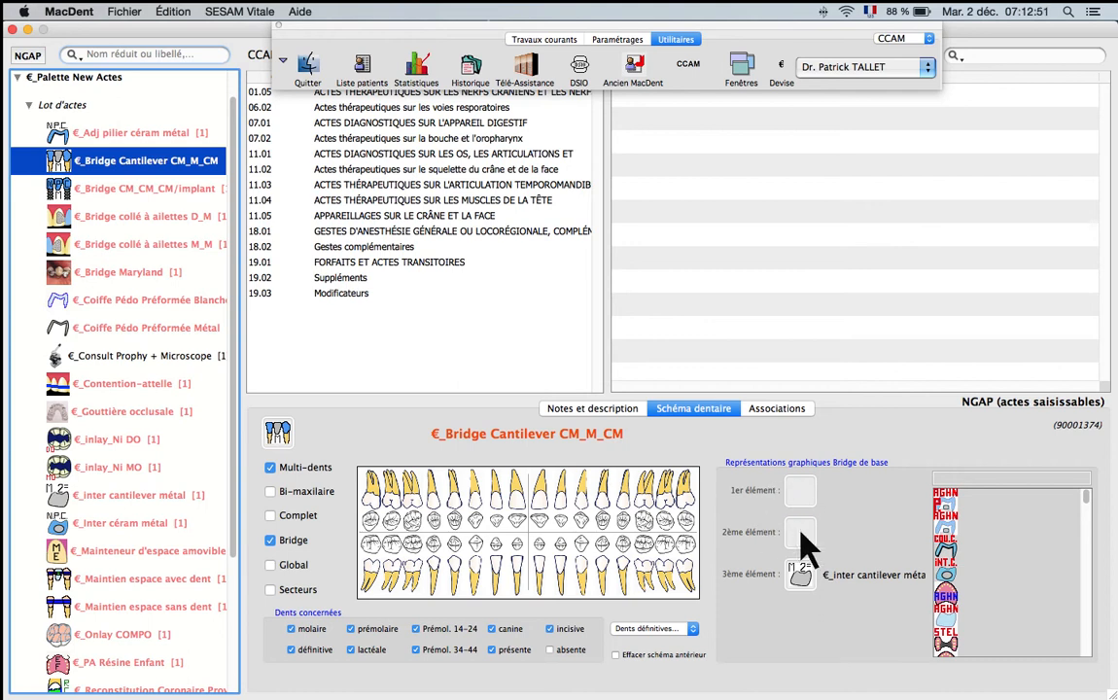
pyautogui.click(953, 478)
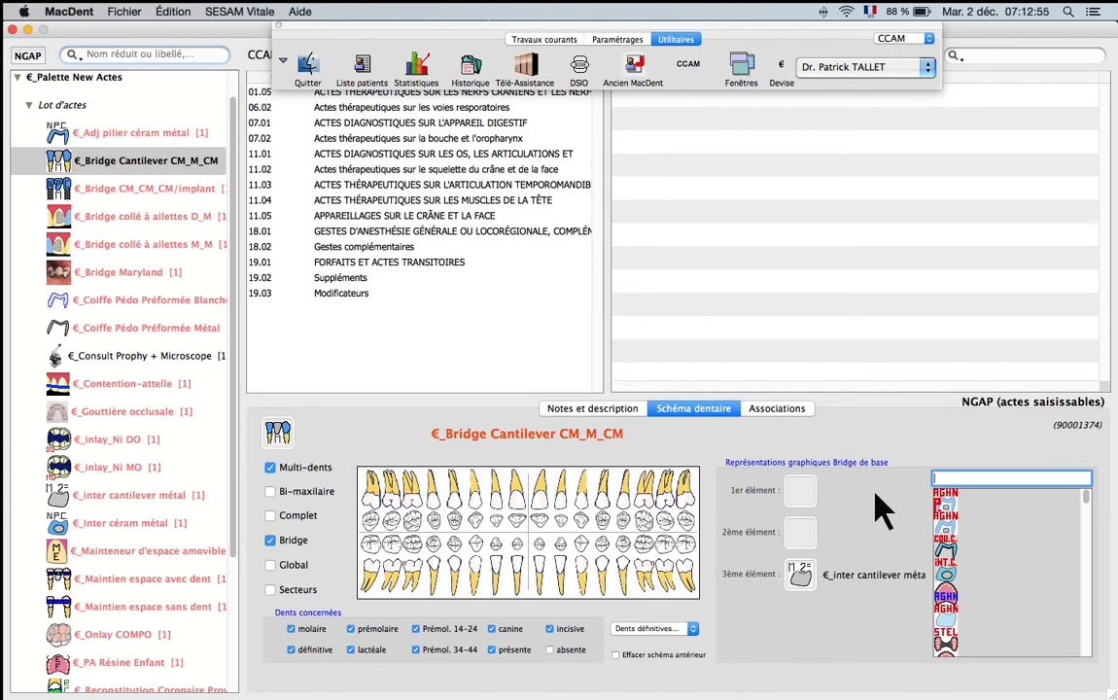
pyautogui.write('€')
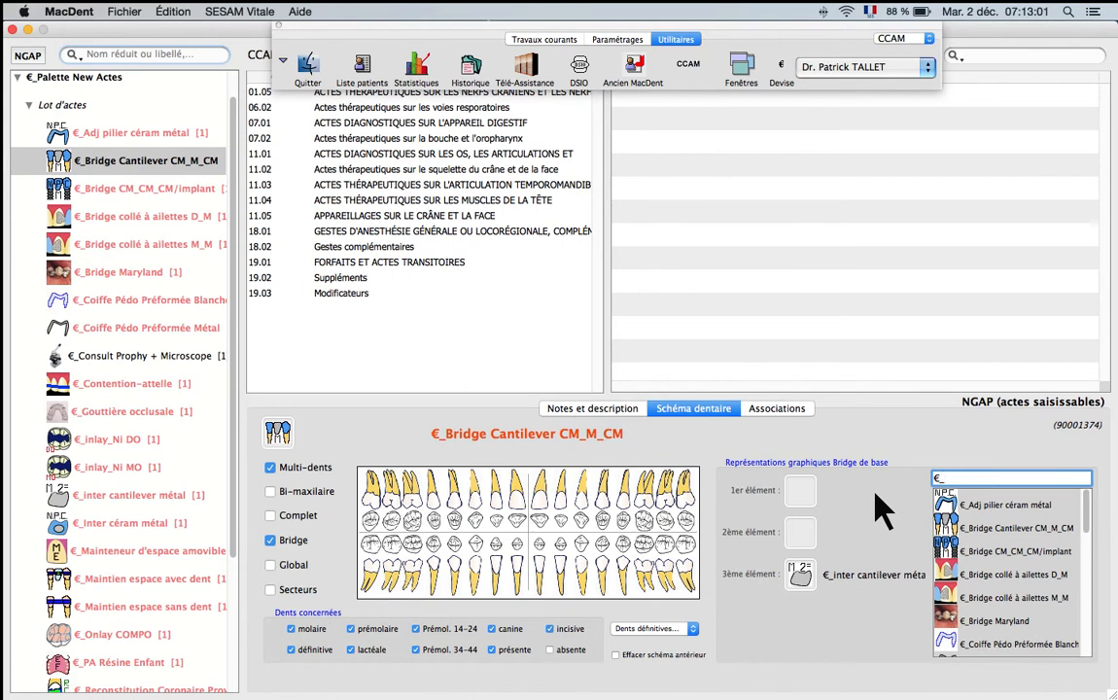
pyautogui.write('_a')
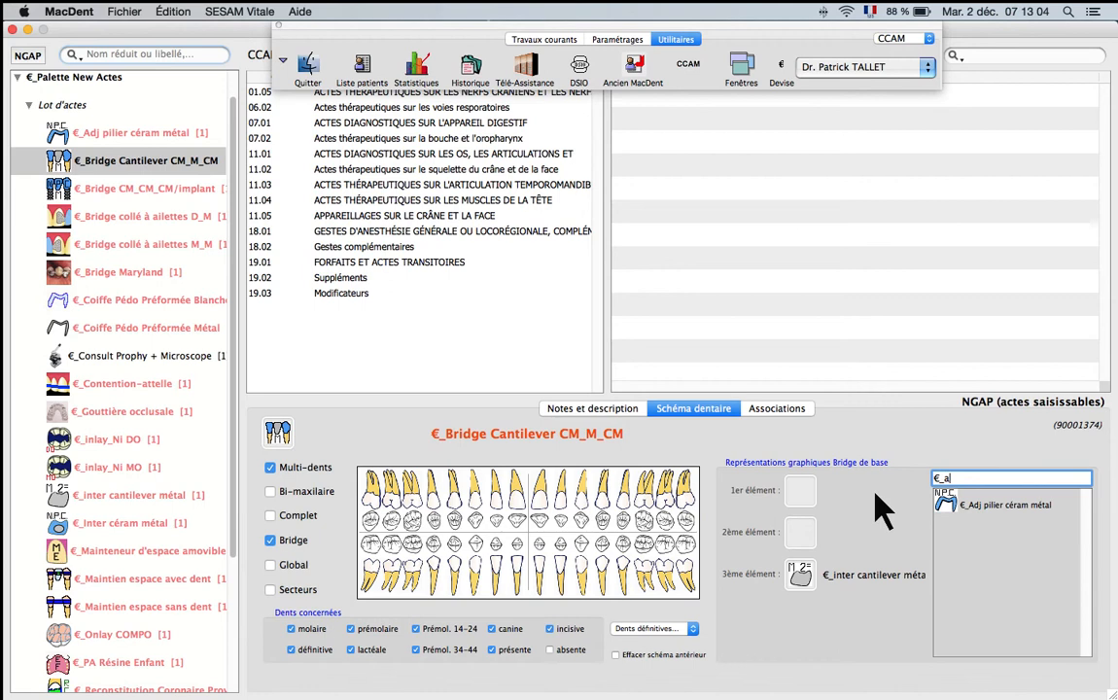
pyautogui.click(954, 521)
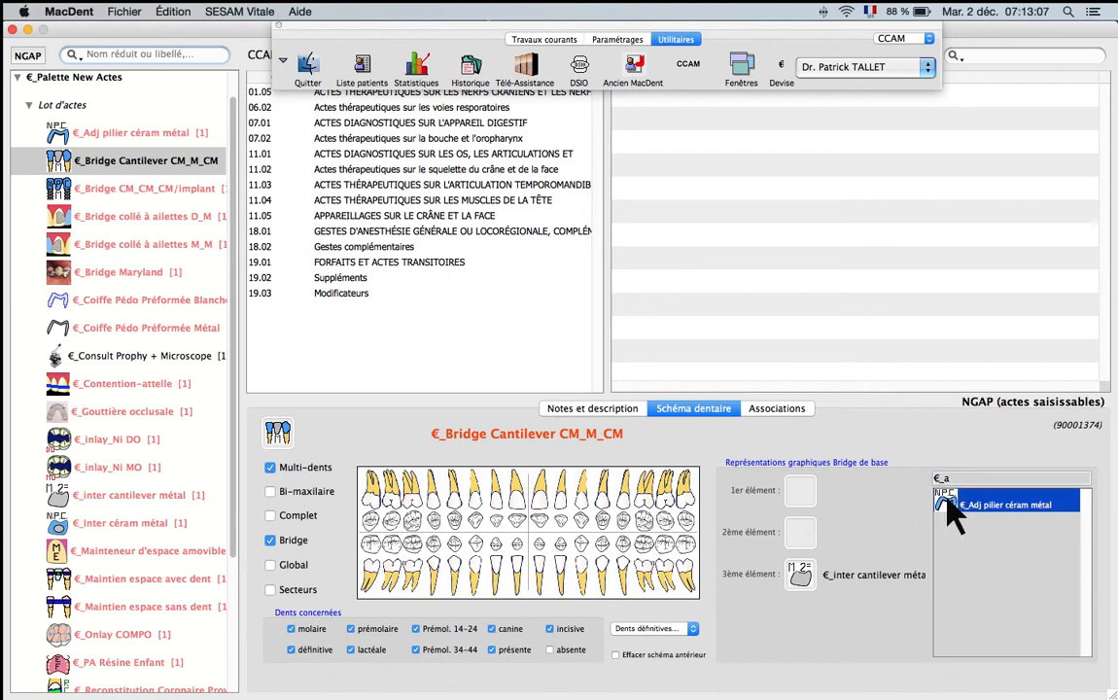
pyautogui.moveTo(953, 521); pyautogui.dragTo(799, 477)
pyautogui.moveTo(953, 515); pyautogui.dragTo(800, 533)
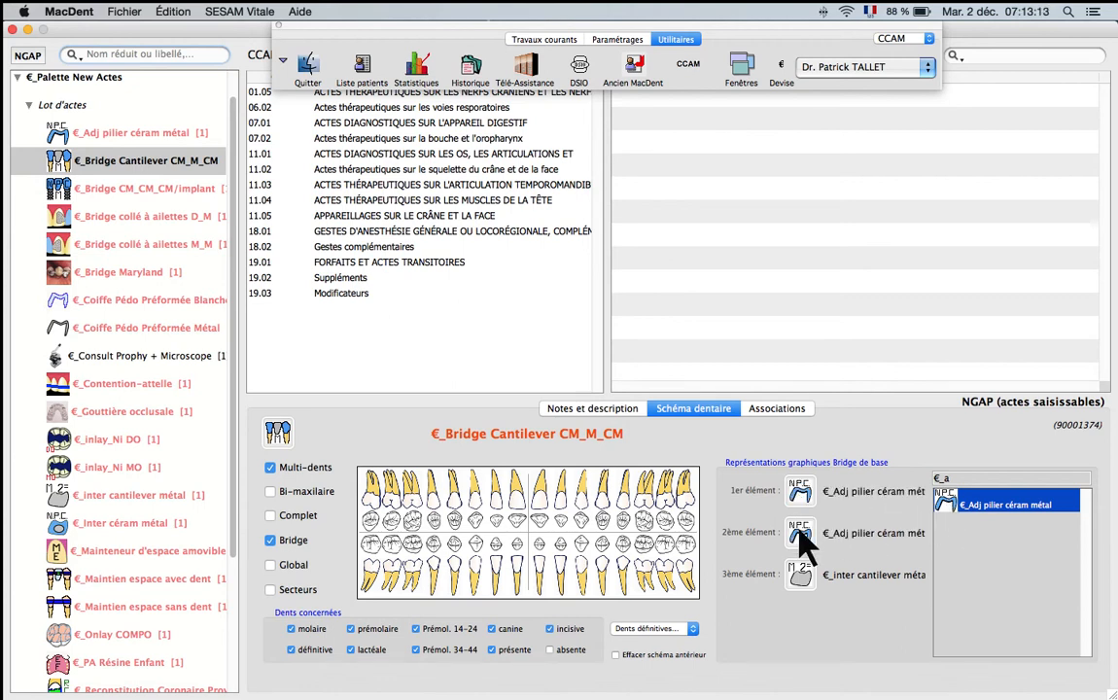
# Step: For €_Bridge collé à ailettes D_M, filter the acts by "€_i" and assign €_Inter céram métal as the third bridge element
pyautogui.click(115, 217)
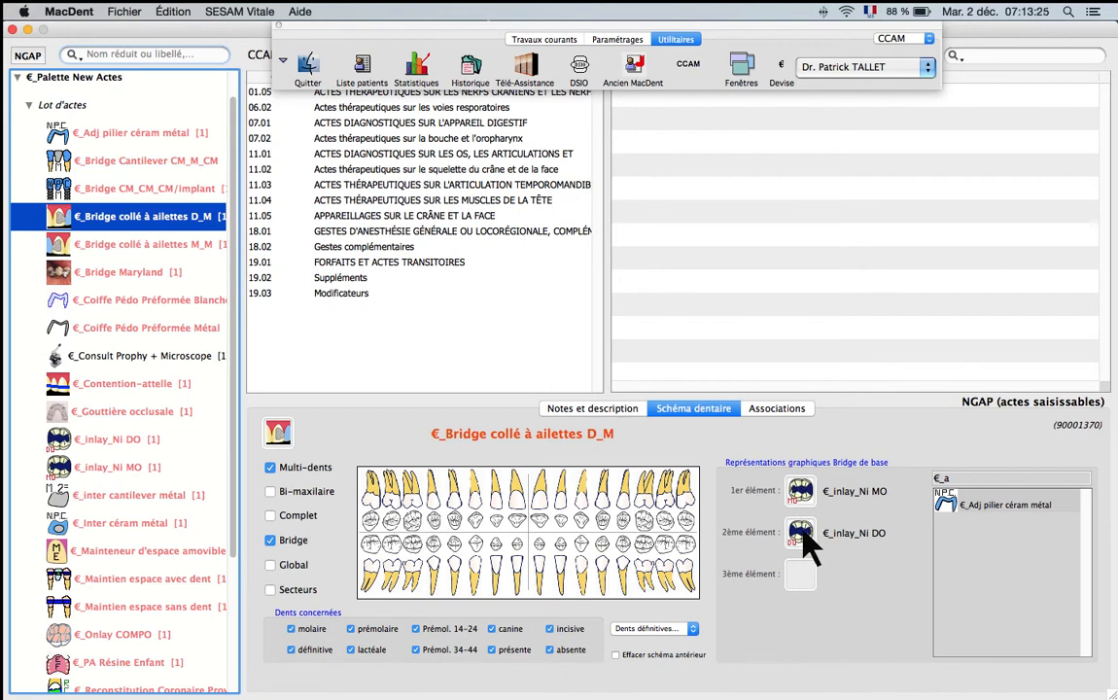
pyautogui.click(957, 478)
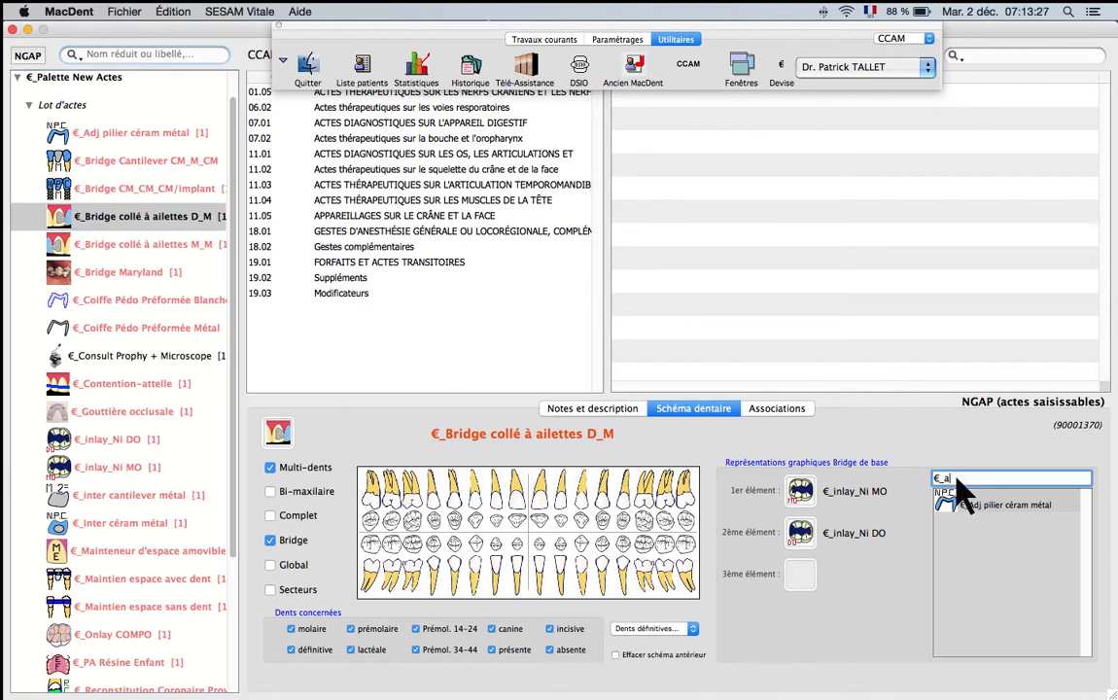
pyautogui.press('BackSpace')
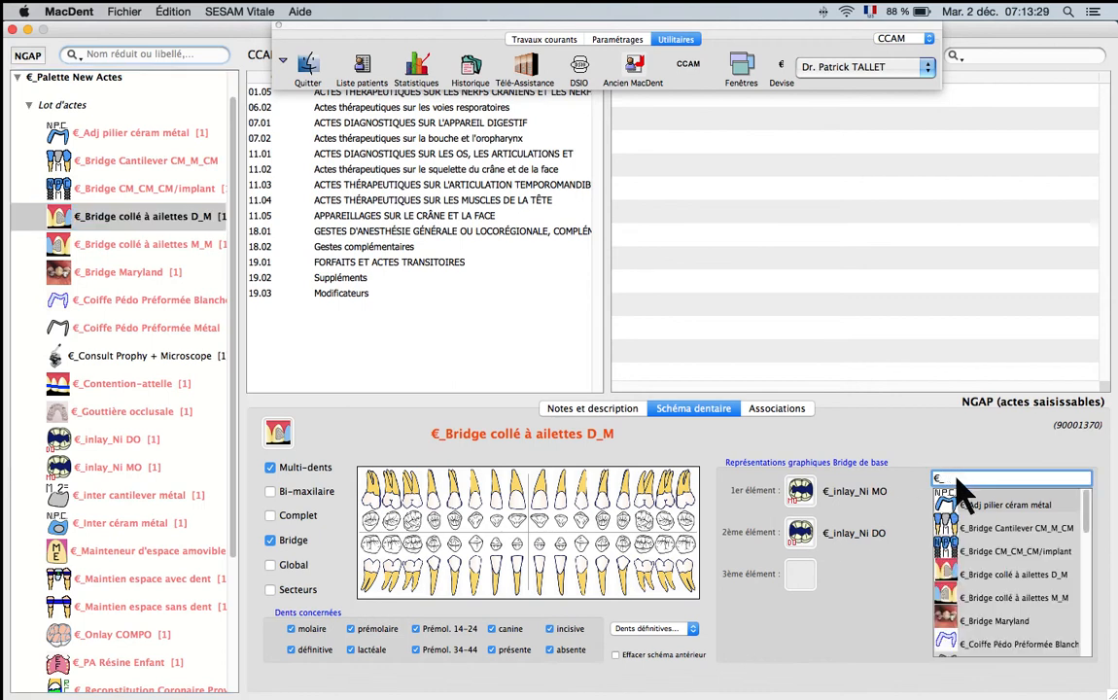
pyautogui.write('i')
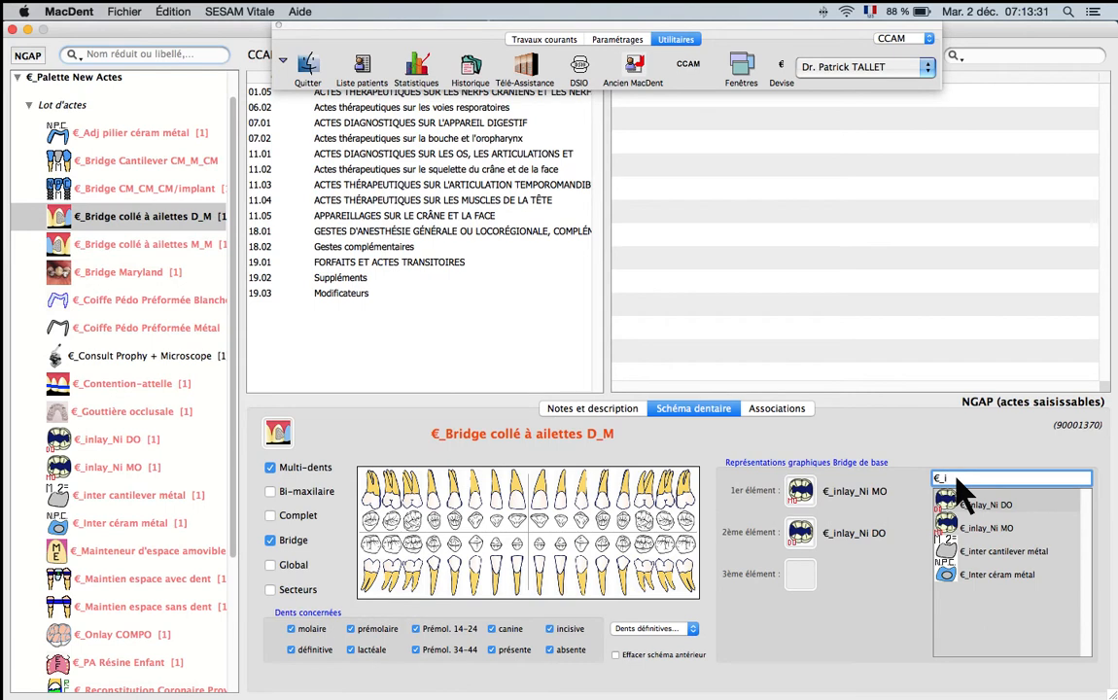
pyautogui.click(948, 552)
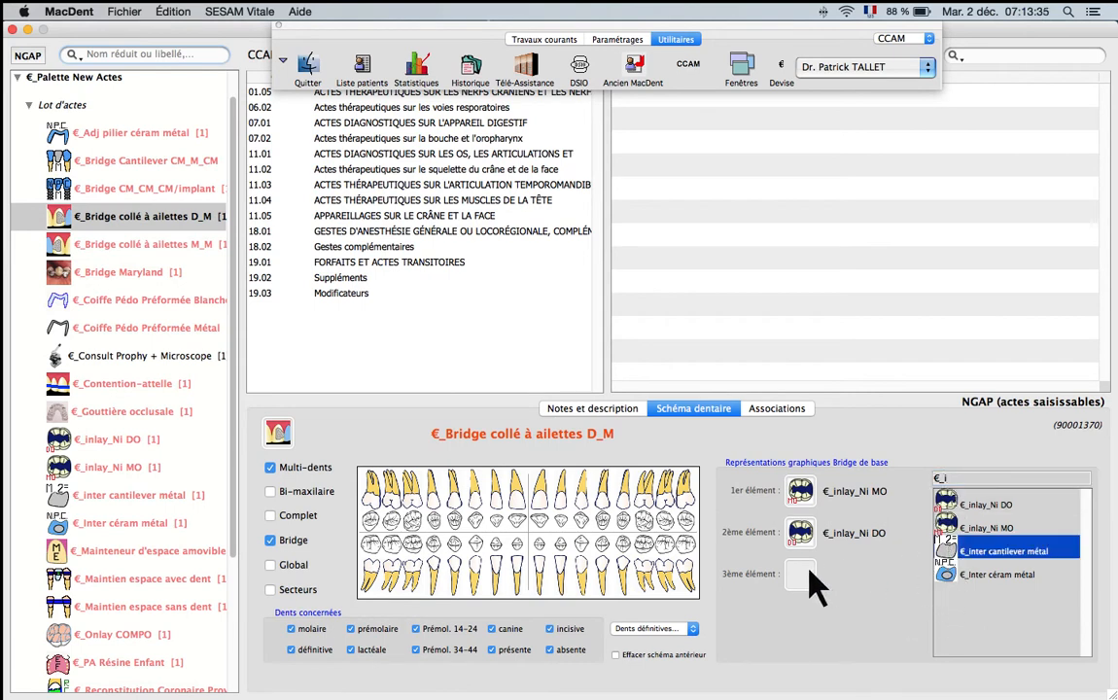
pyautogui.click(948, 575)
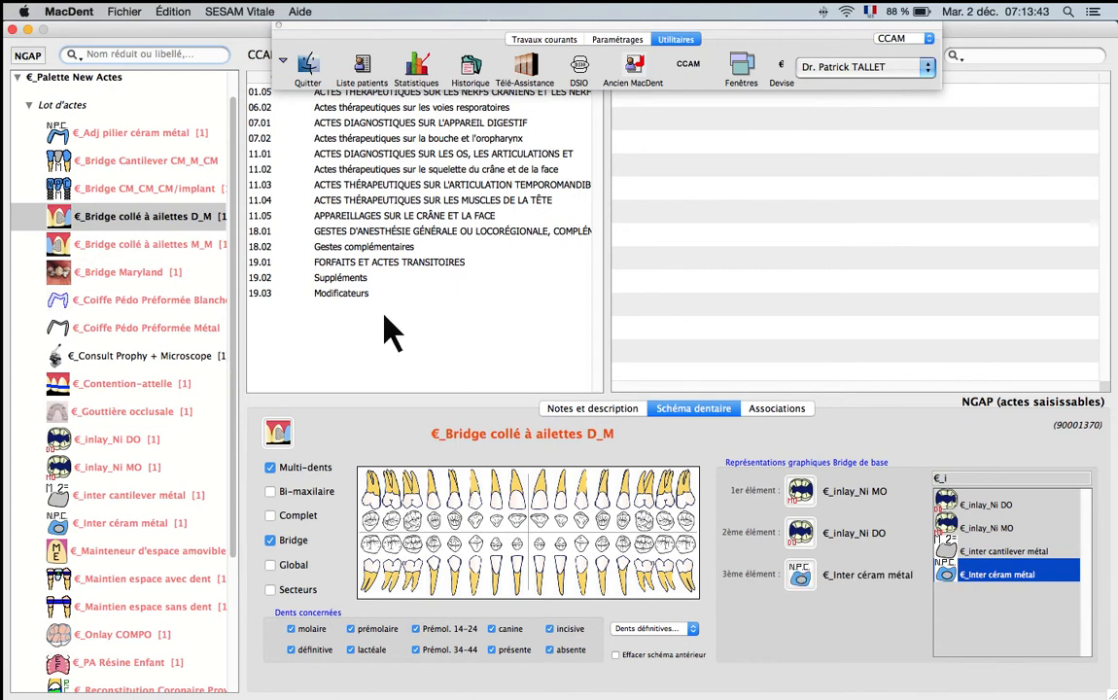
# Step: For €_Bridge collé à ailettes M_M, assign €_Inter céram métal as the third bridge element
pyautogui.click(123, 244)
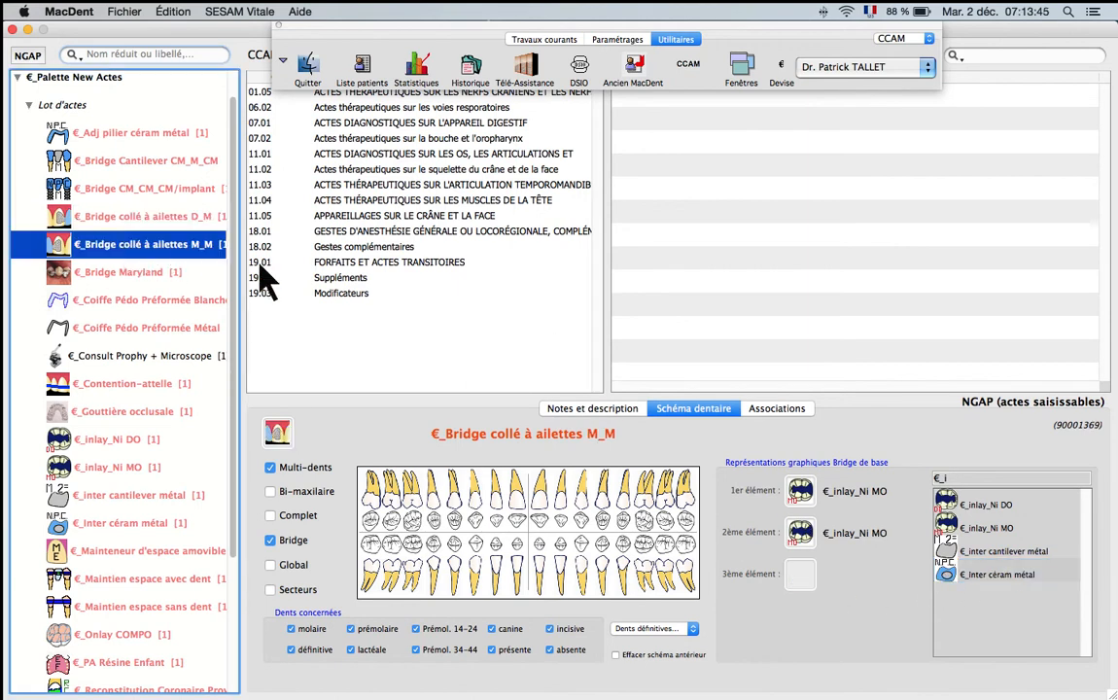
pyautogui.click(935, 575)
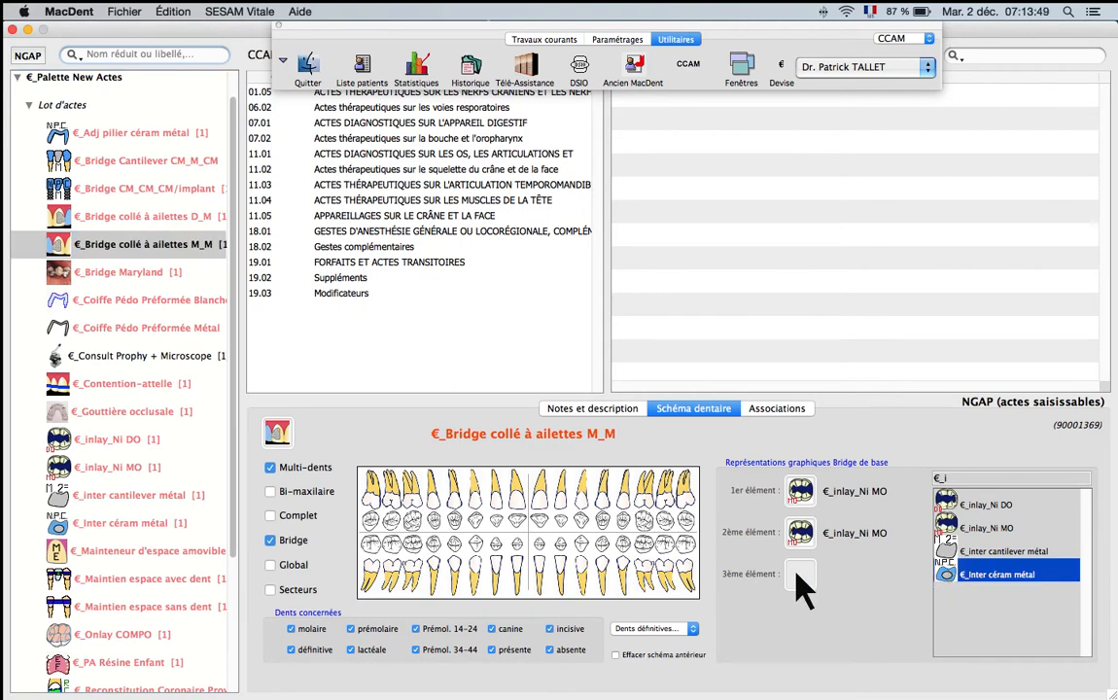
pyautogui.moveTo(941, 577); pyautogui.dragTo(807, 591)
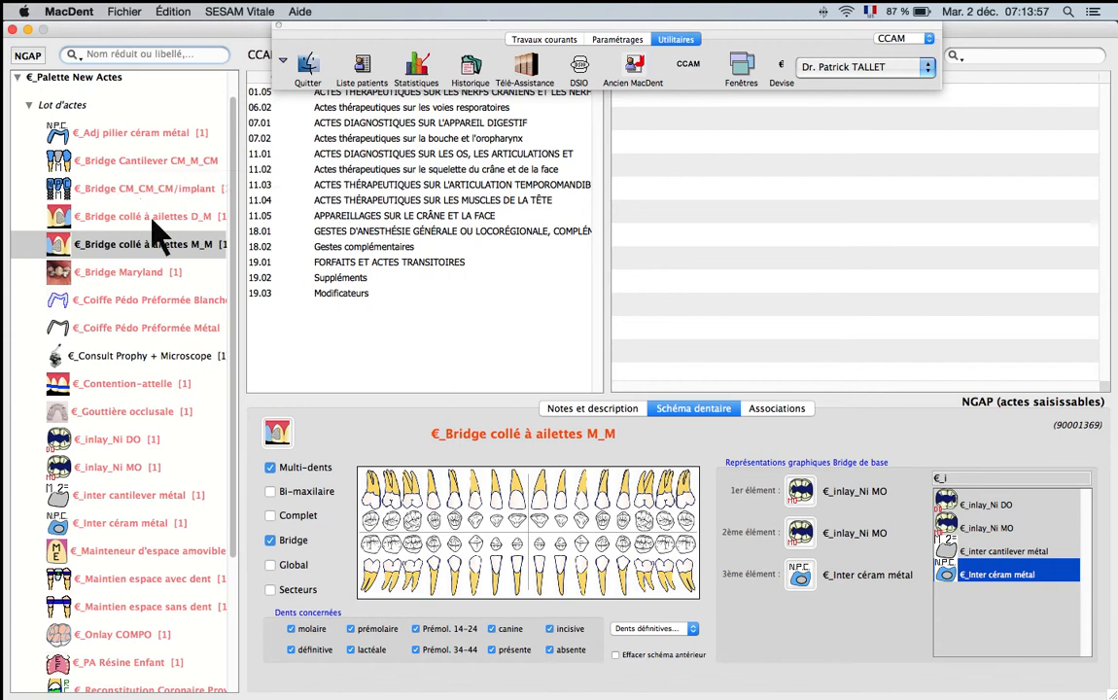
# Step: For €_Bridge Maryland, assign €_Inter céram métal as the third bridge element
pyautogui.click(129, 273)
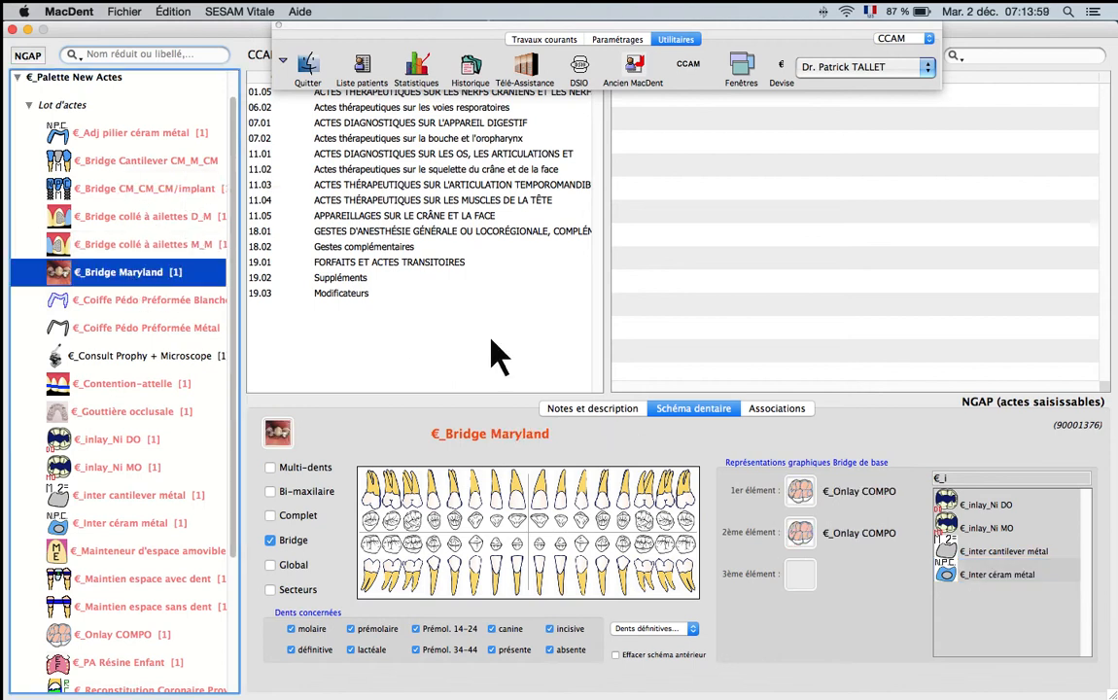
pyautogui.click(953, 576)
pyautogui.moveTo(950, 570); pyautogui.dragTo(802, 575)
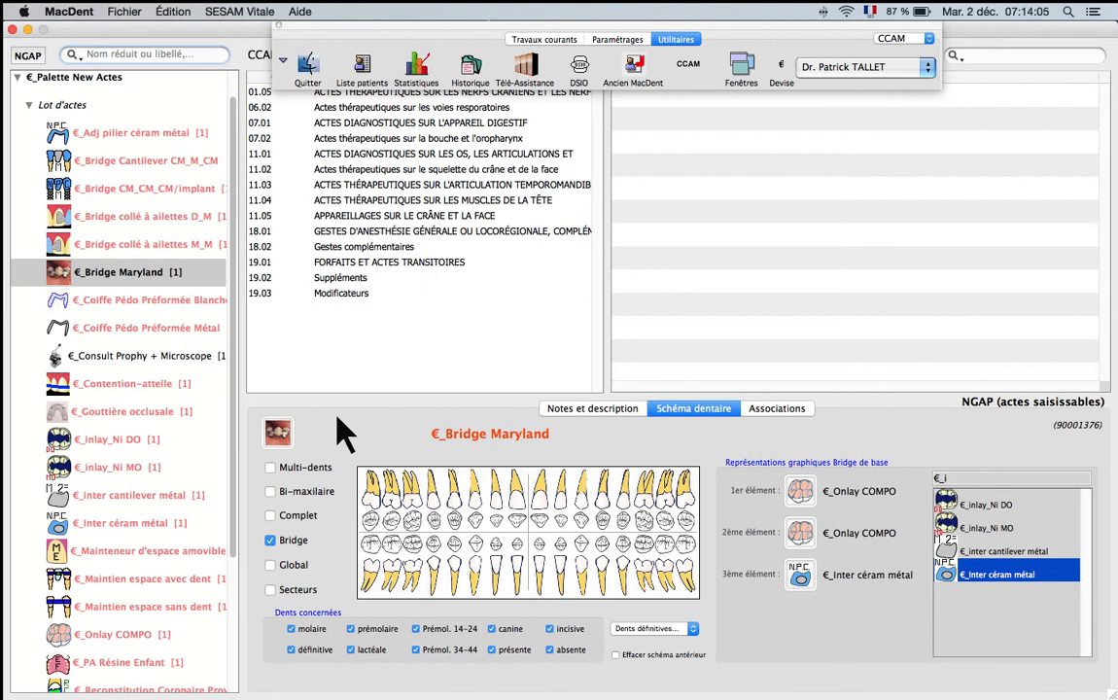
# Step: Check the dental chart settings of the remaining acts, including €_Contention-attelle, both €_Maintien espace acts, €_PA Résine Enfant, €_Mainteneur d'espace amovible and €_Inter céram métal
pyautogui.click(110, 389)
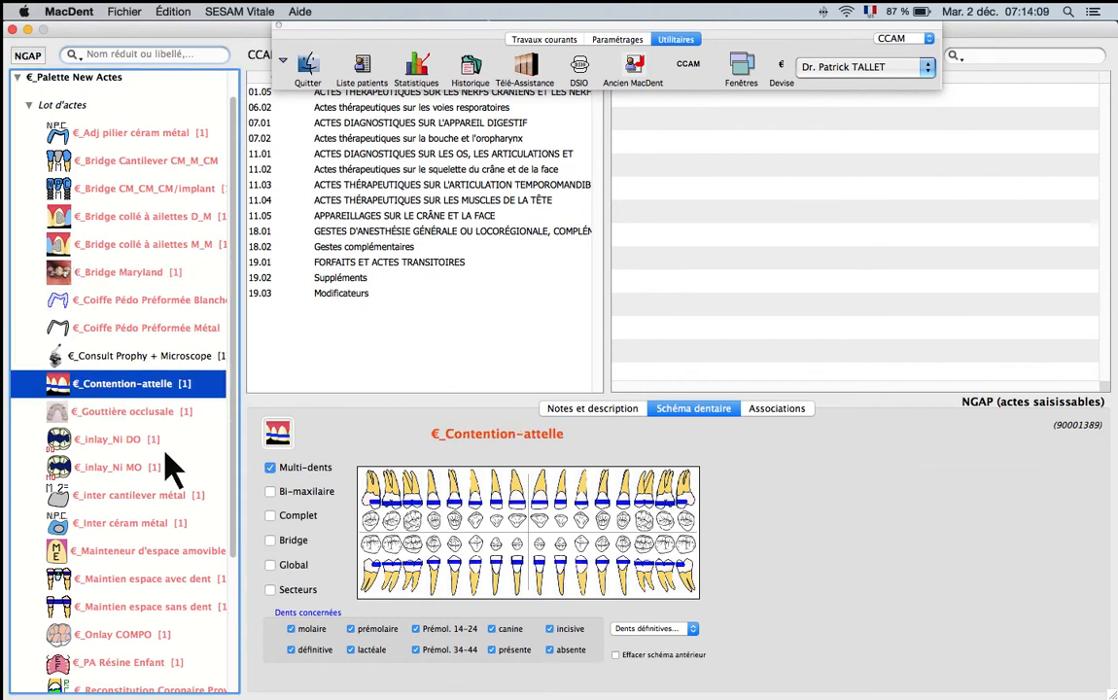
pyautogui.click(160, 584)
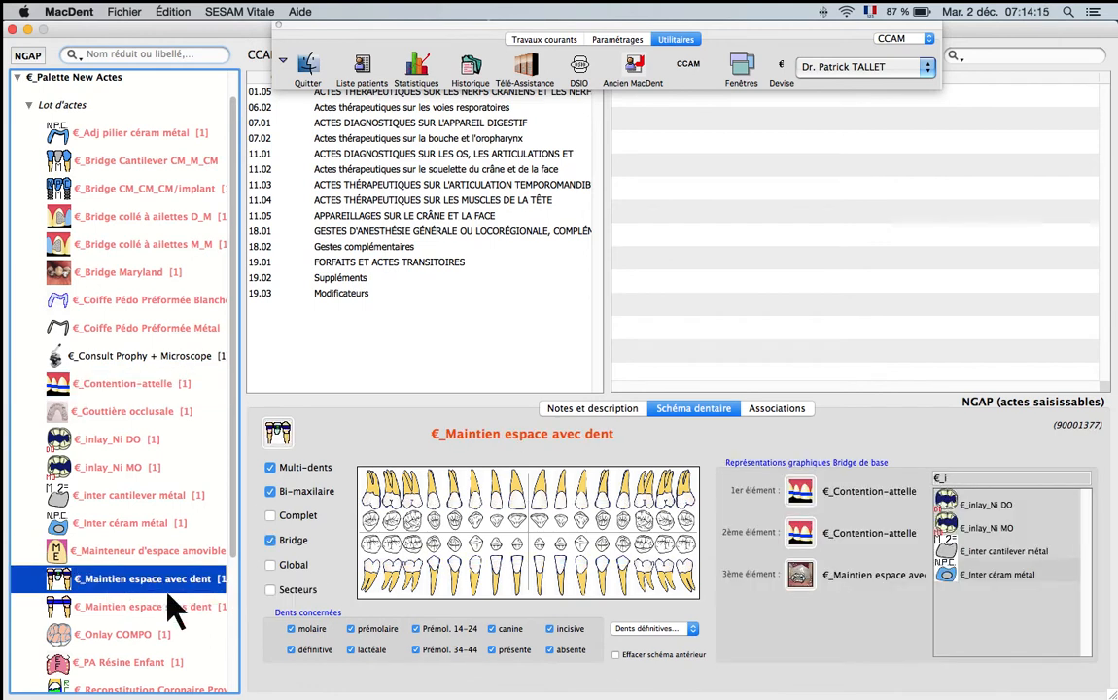
pyautogui.click(138, 604)
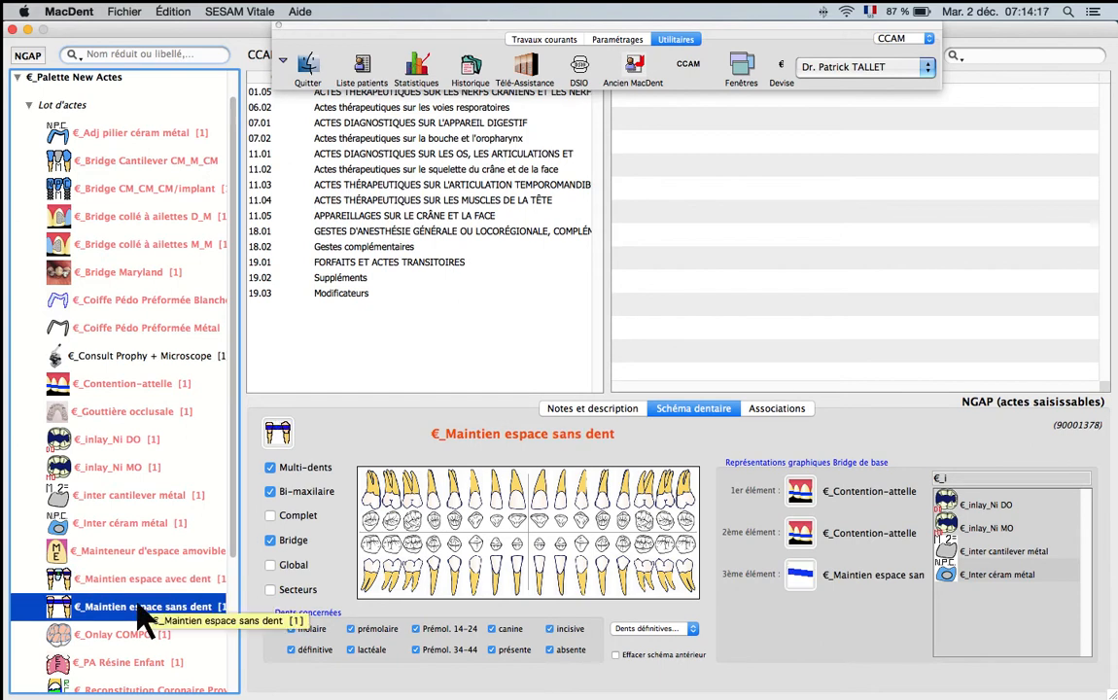
pyautogui.scroll(-5, 244, 389)
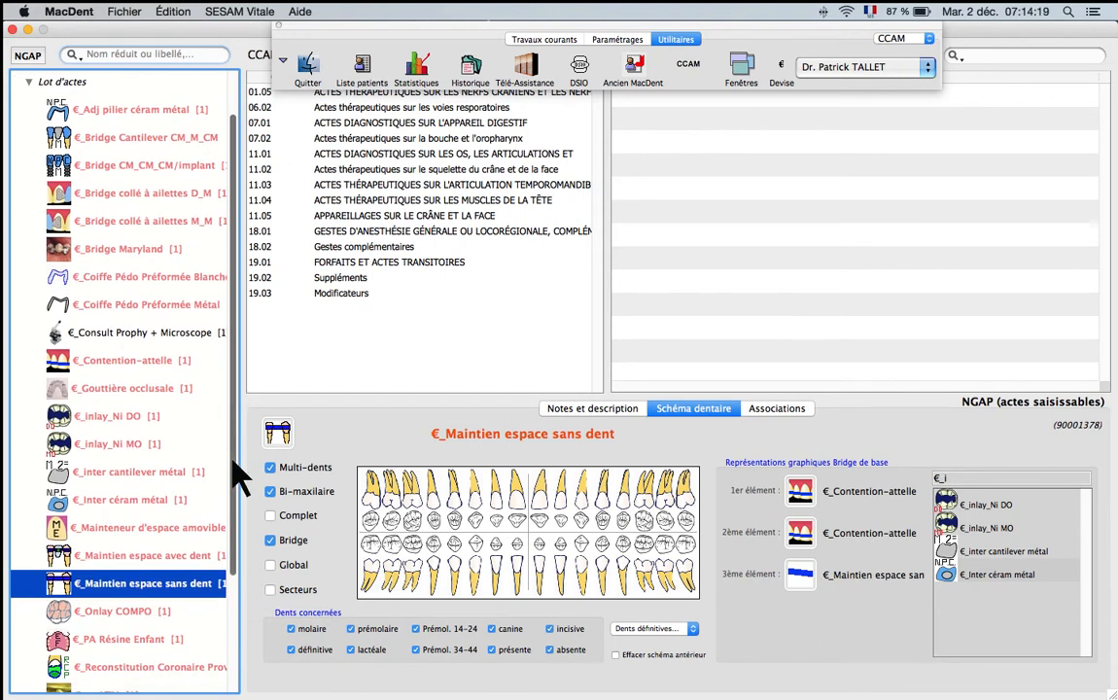
pyautogui.scroll(-3, 241, 545)
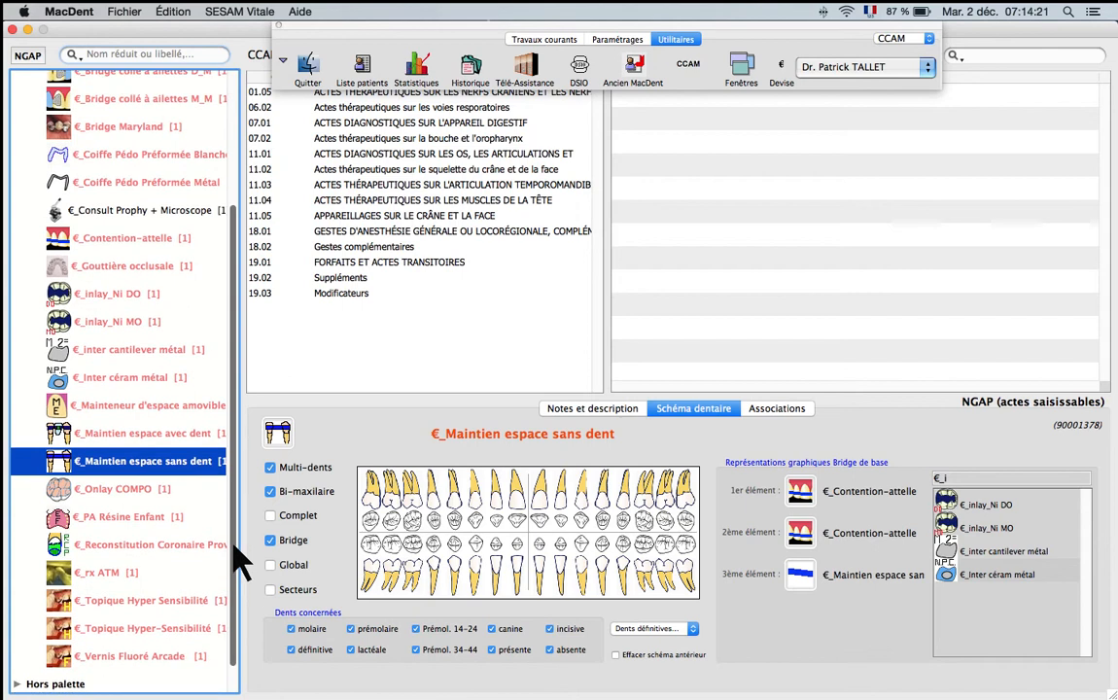
pyautogui.click(114, 517)
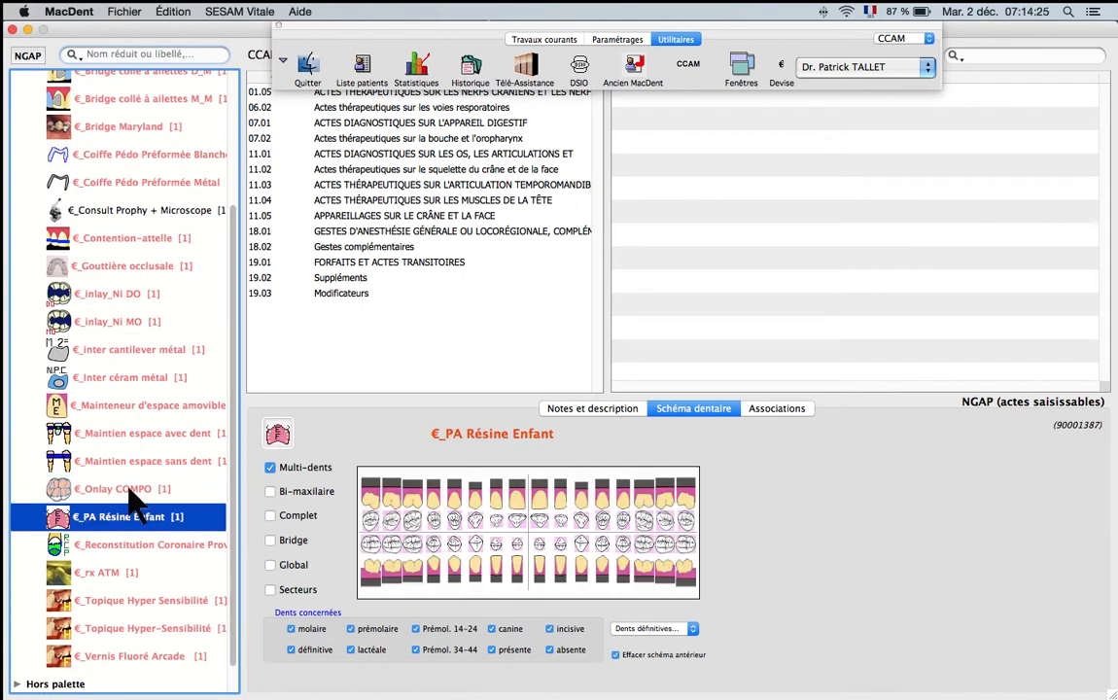
pyautogui.click(125, 491)
pyautogui.click(108, 406)
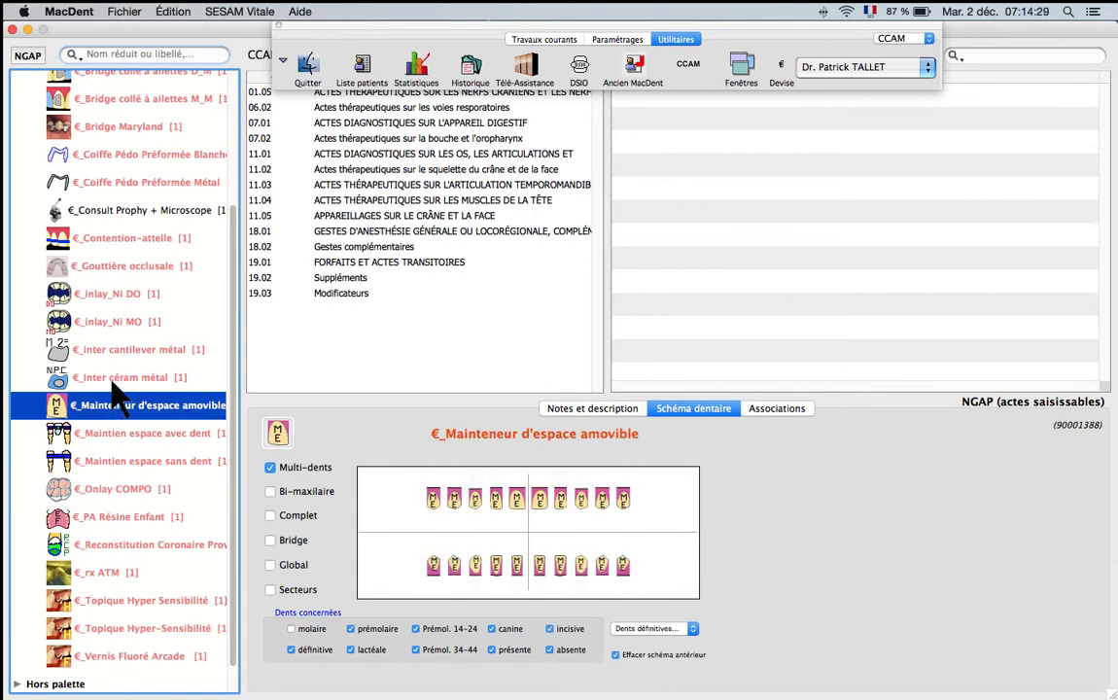
pyautogui.click(113, 379)
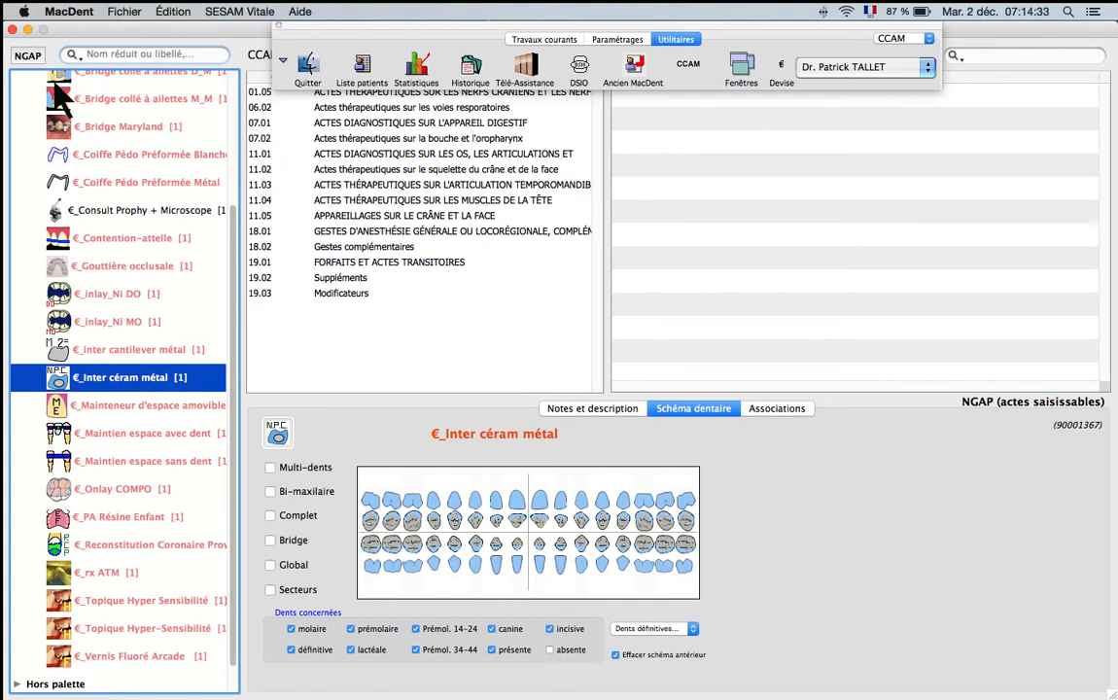
# Step: Reload the NGAP palette list, then open the act palette settings and display Palette Générique CCAM
pyautogui.click(29, 55)
pyautogui.click(30, 56)
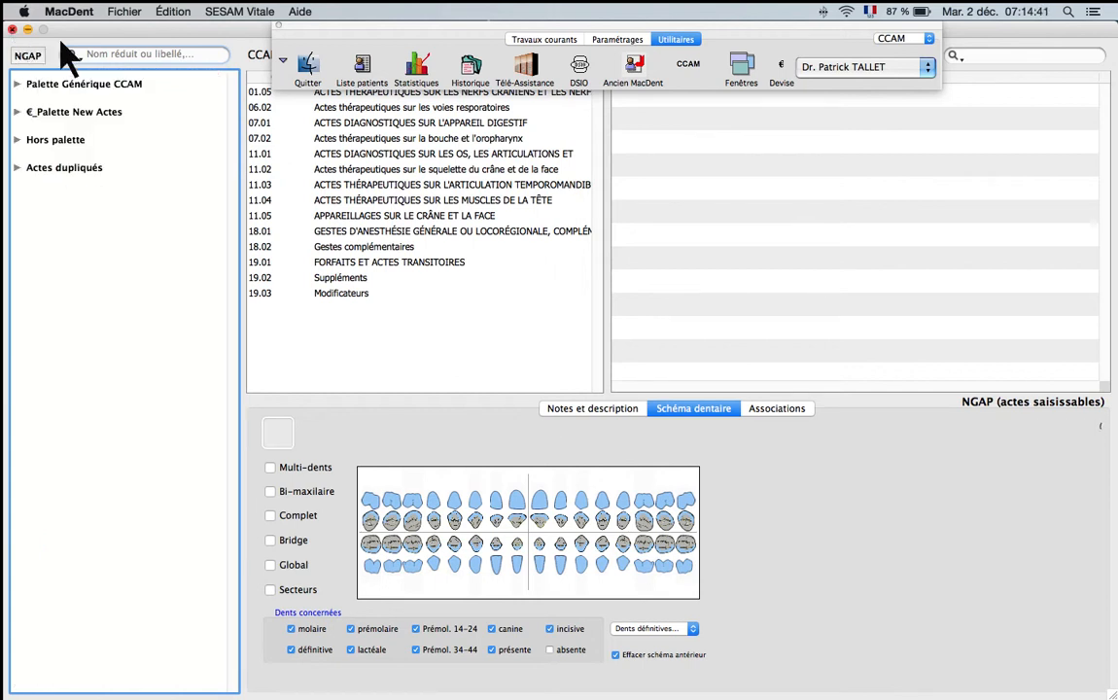
pyautogui.click(620, 40)
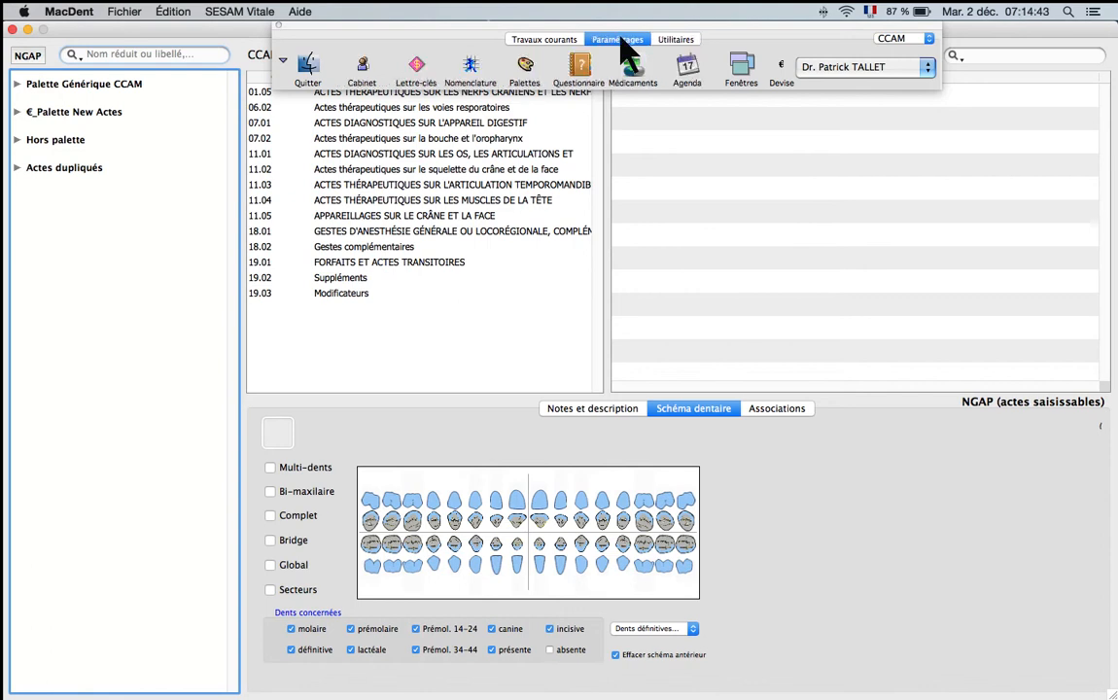
pyautogui.click(527, 73)
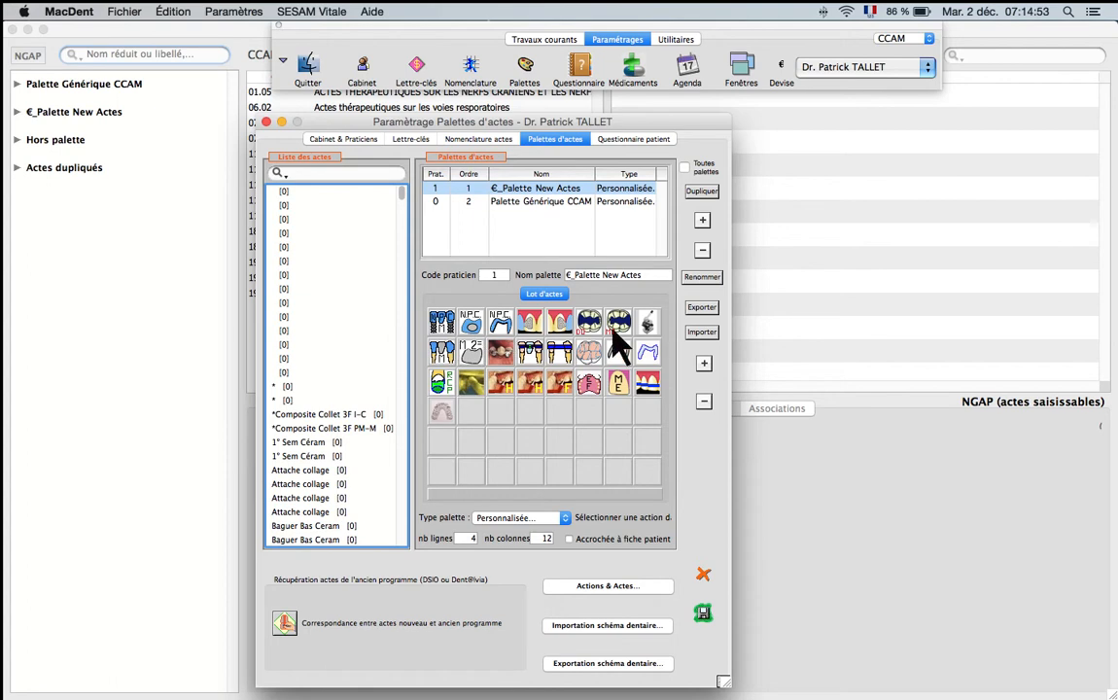
pyautogui.click(563, 201)
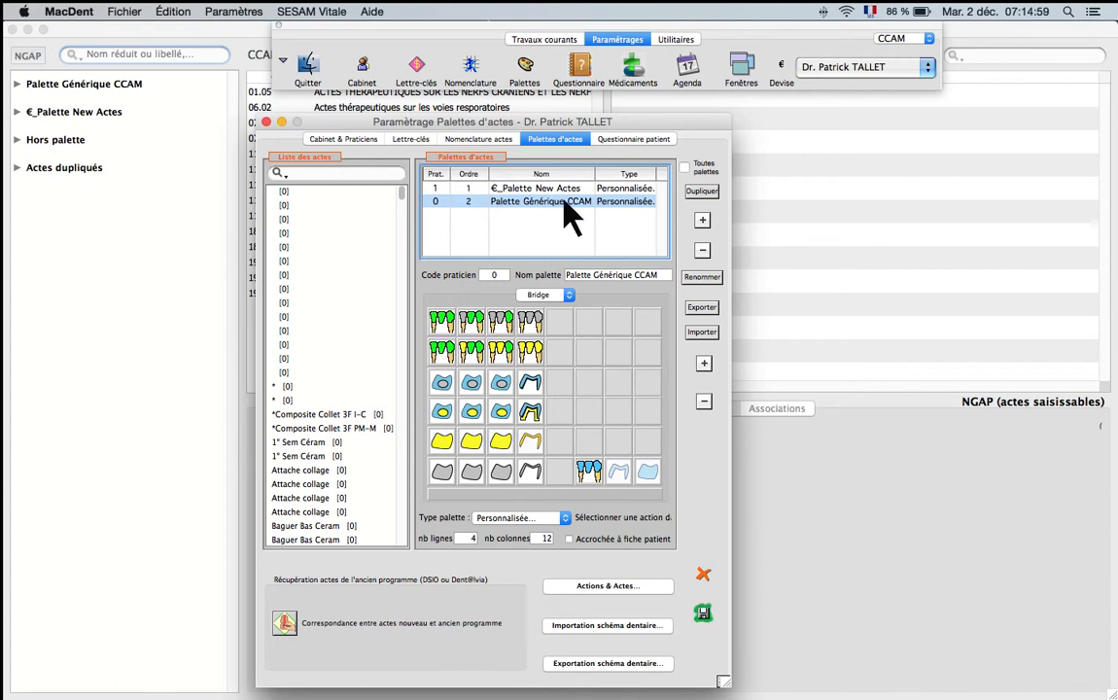
# Step: Filter the acts by "€_" and place €_Bridge Maryland in the Bridge group of Palette Générique CCAM, second row, seventh column
pyautogui.click(332, 173)
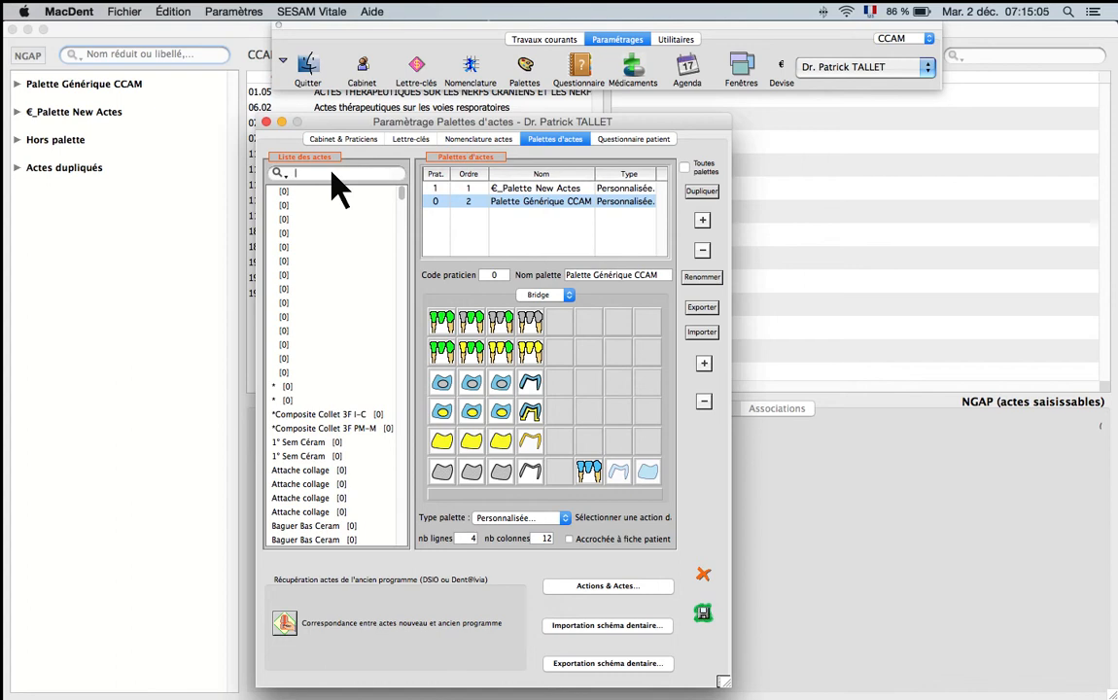
pyautogui.write('€_')
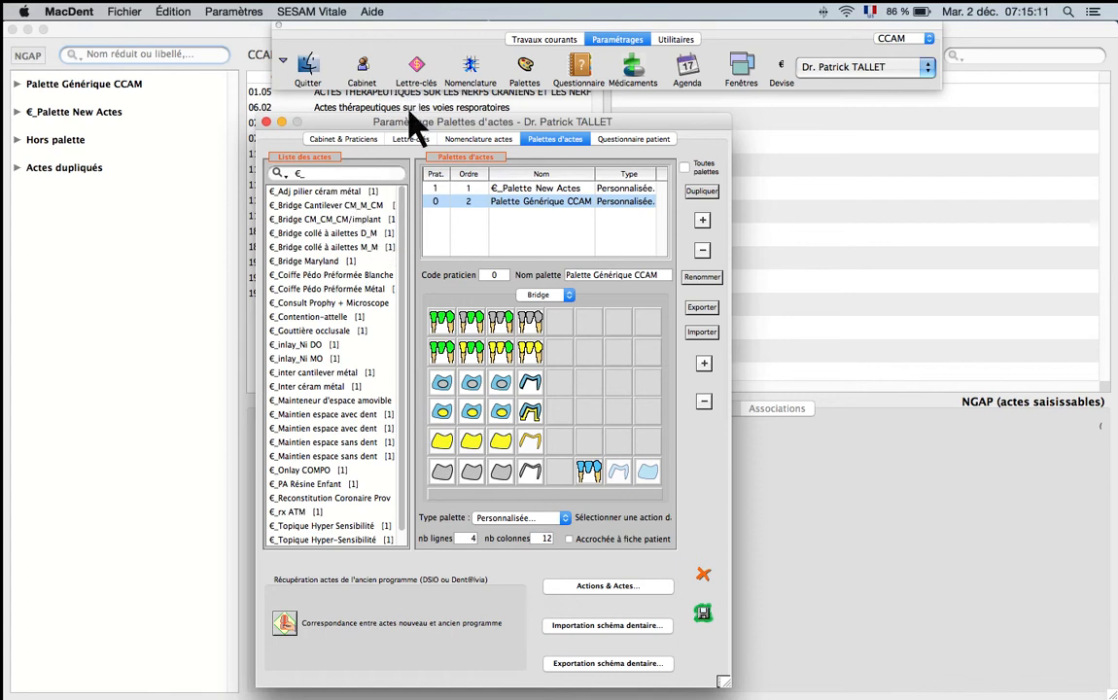
pyautogui.moveTo(415, 125); pyautogui.dragTo(423, 105)
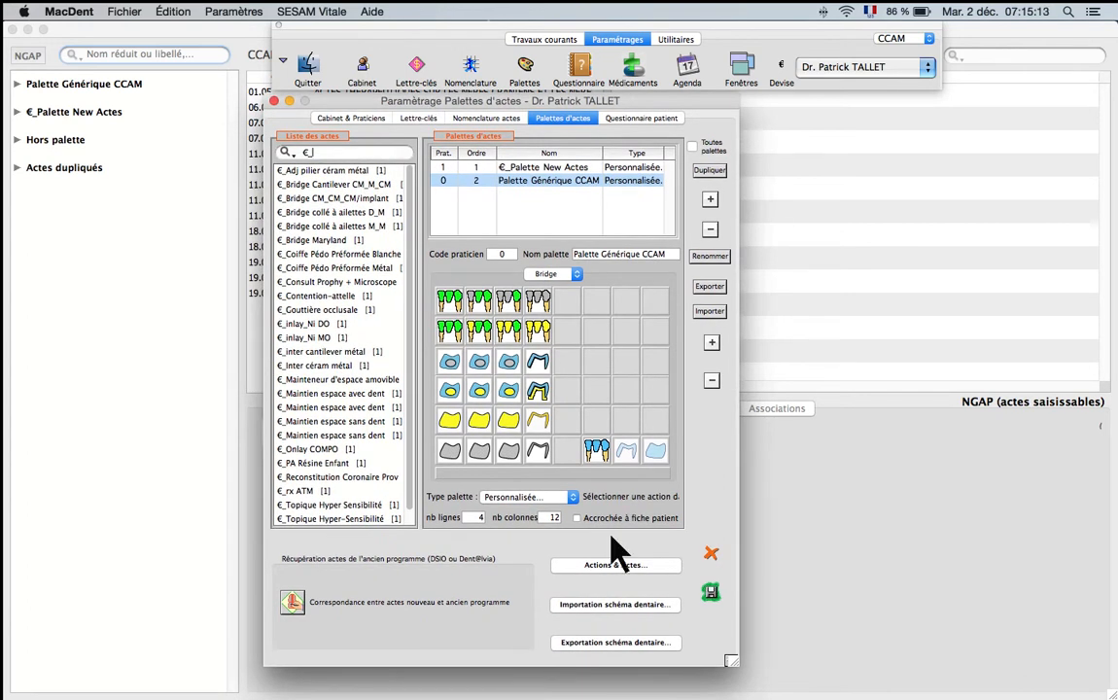
pyautogui.moveTo(730, 660); pyautogui.dragTo(731, 693)
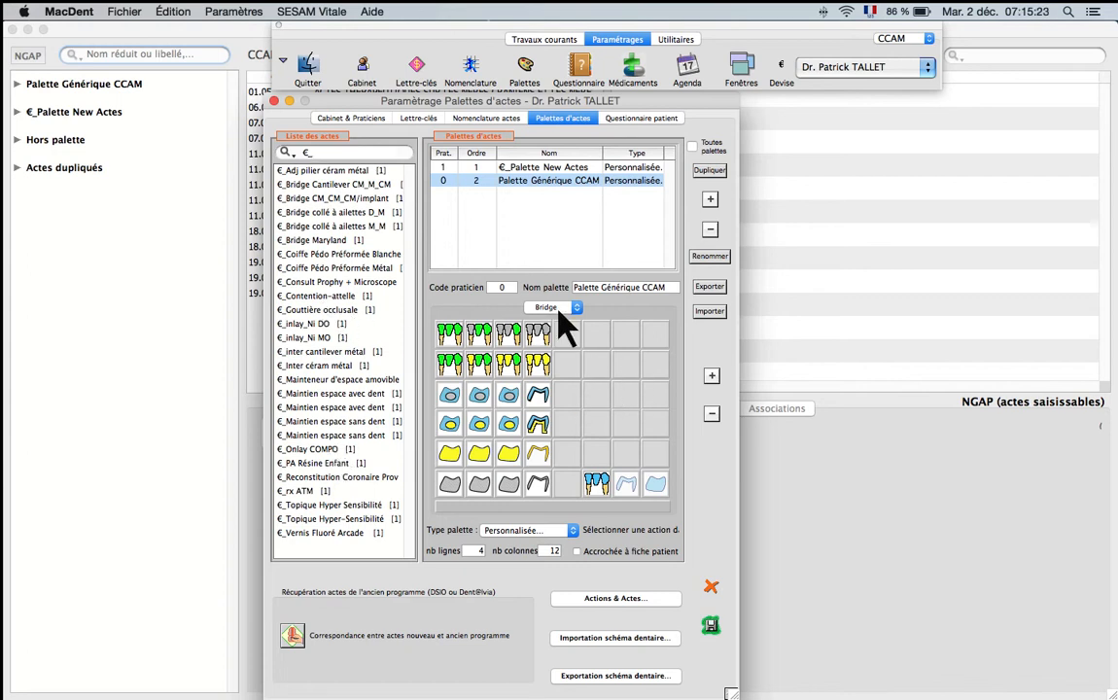
pyautogui.click(306, 241)
pyautogui.moveTo(552, 355); pyautogui.dragTo(622, 364)
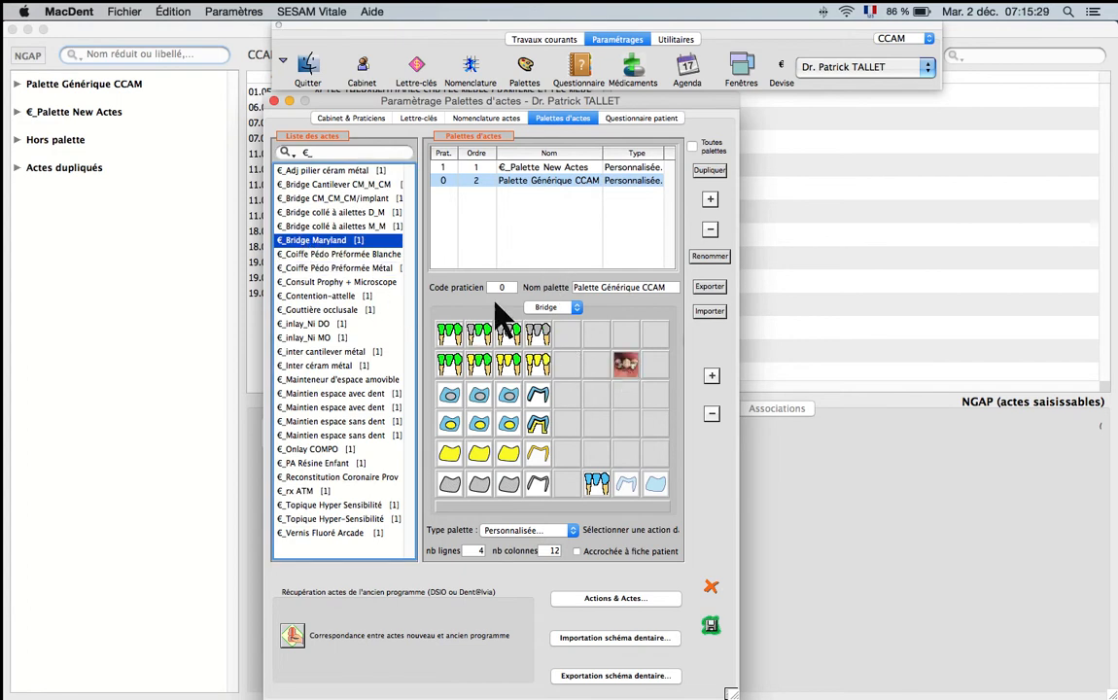
# Step: Place €_rx ATM in the Radios group of Palette Générique CCAM, fifth row, sixth column
pyautogui.click(299, 492)
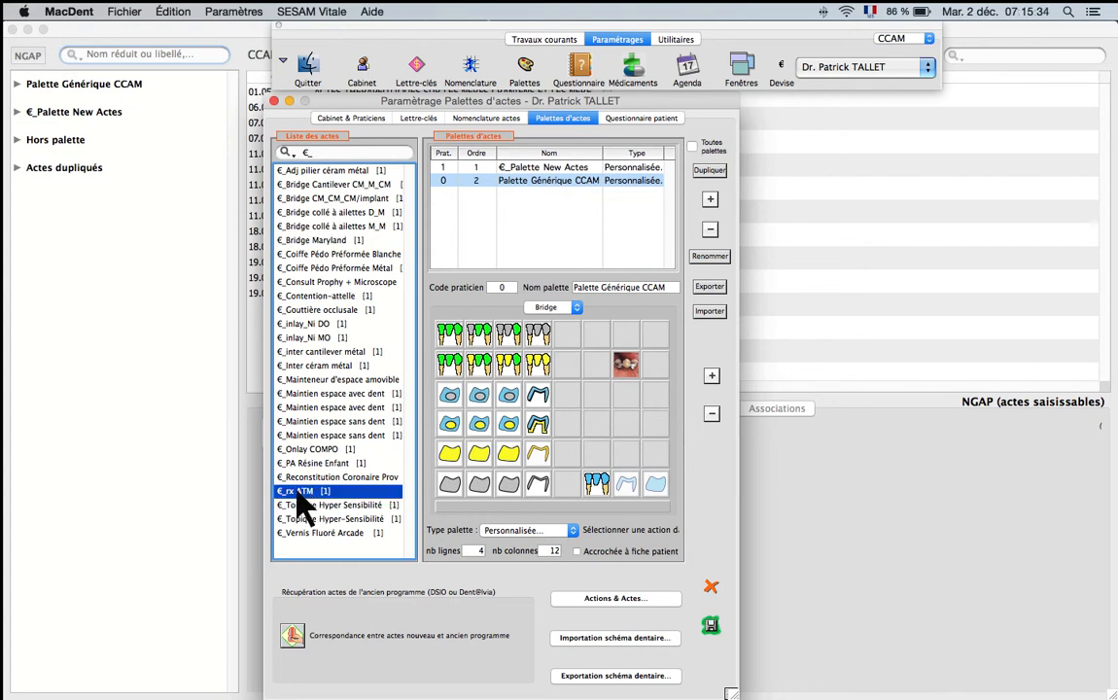
pyautogui.click(530, 307)
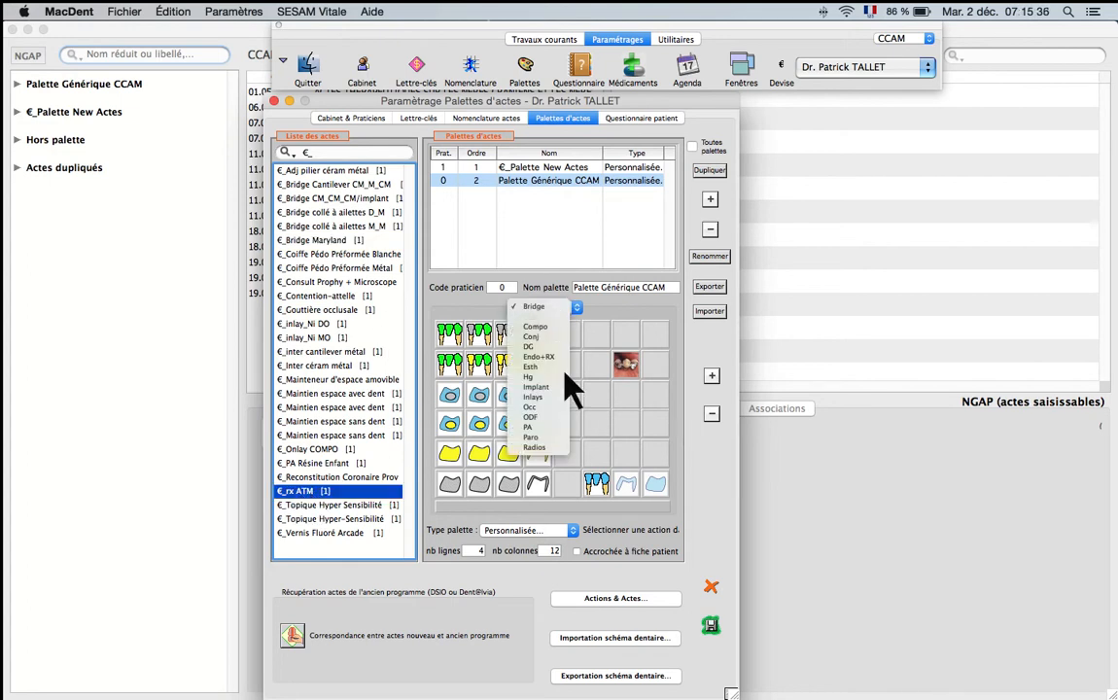
pyautogui.click(542, 452)
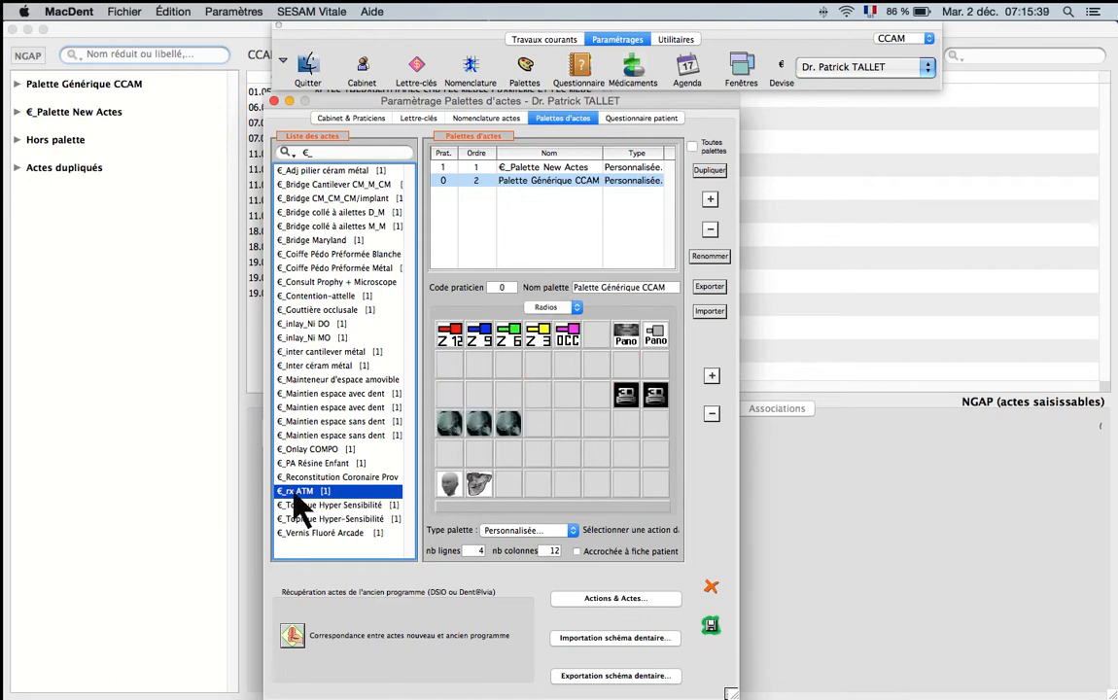
pyautogui.moveTo(384, 496); pyautogui.dragTo(598, 464)
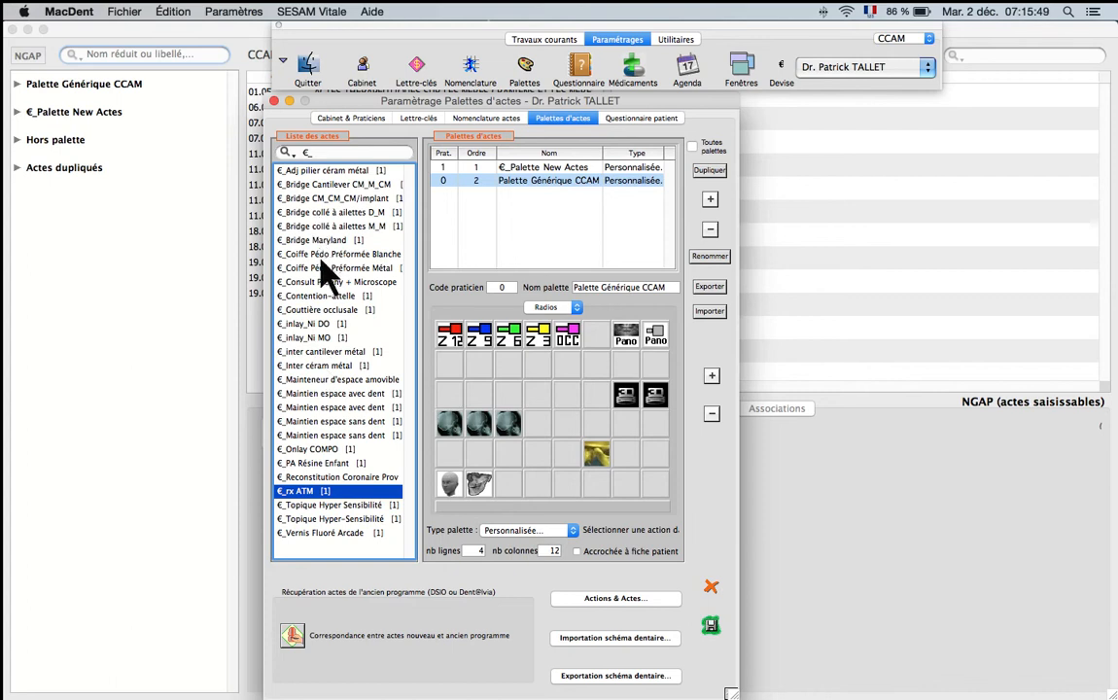
# Step: Place €_Gouttière occlusale in the Occ group of Palette Générique CCAM, fourth row, fourth column
pyautogui.click(529, 167)
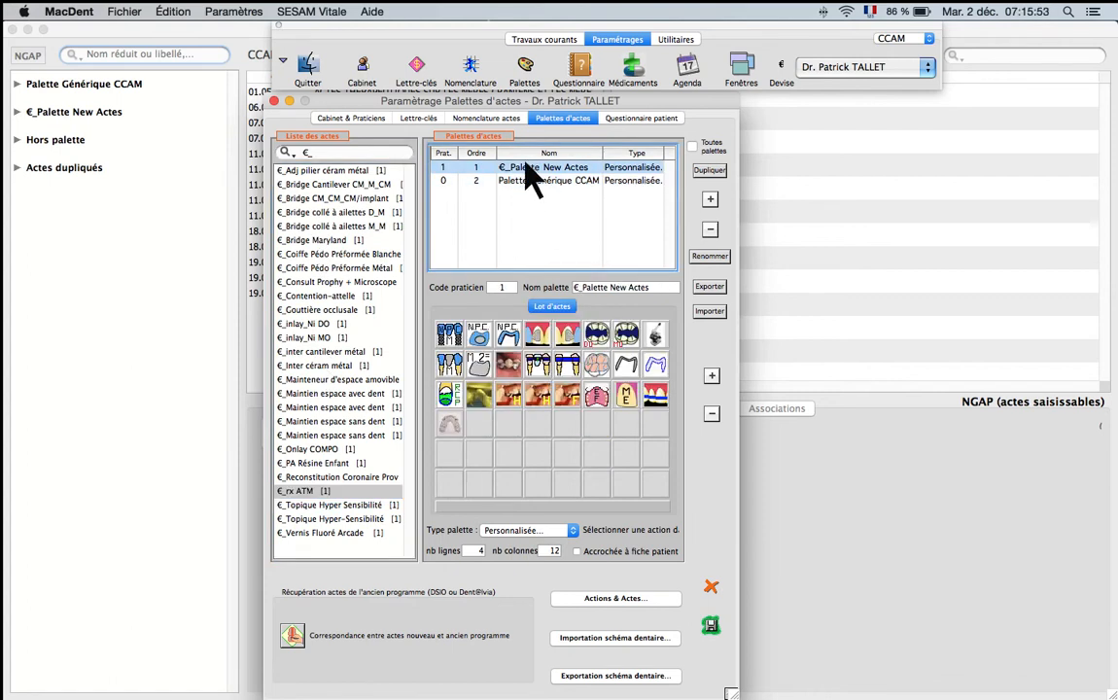
pyautogui.click(321, 310)
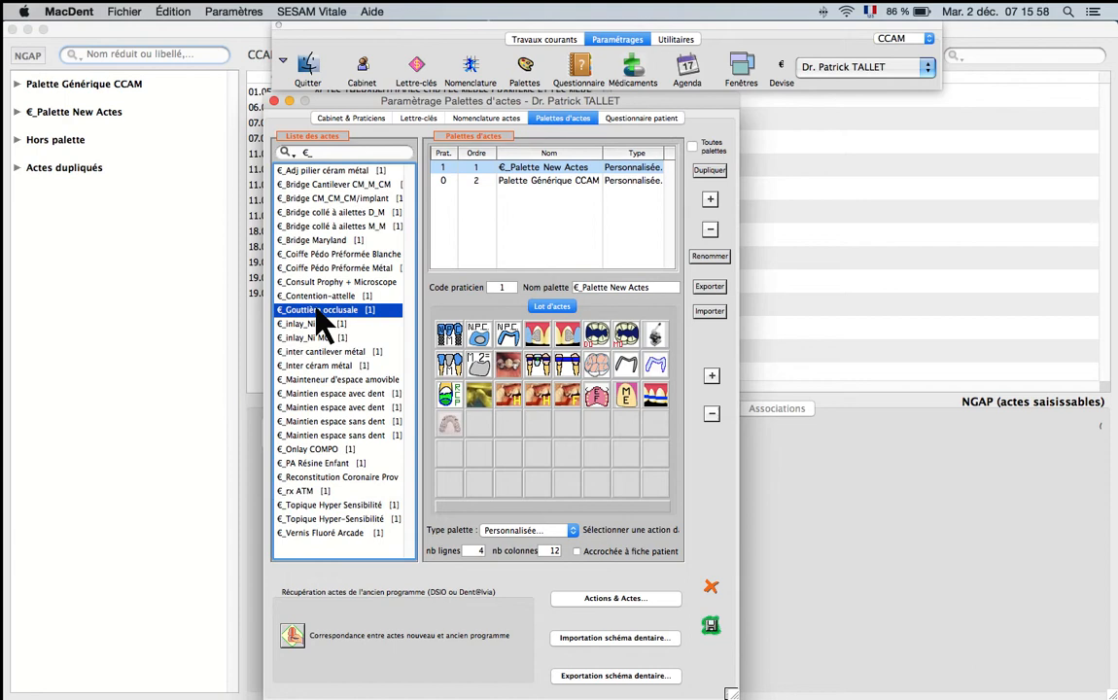
pyautogui.click(563, 182)
pyautogui.click(550, 307)
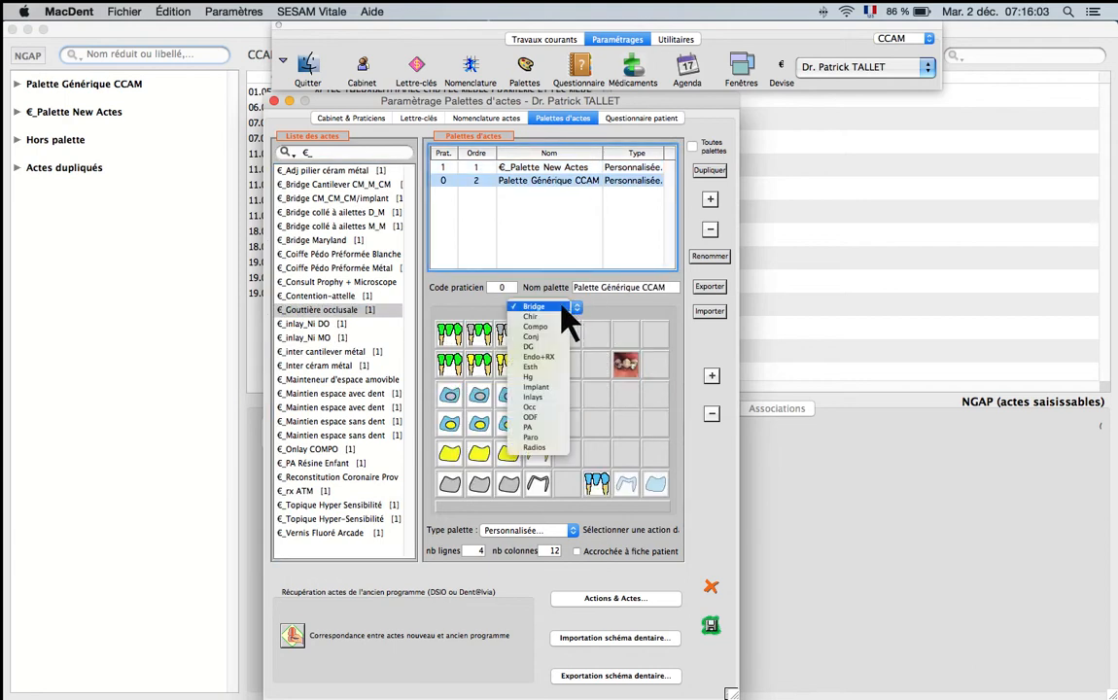
pyautogui.click(535, 407)
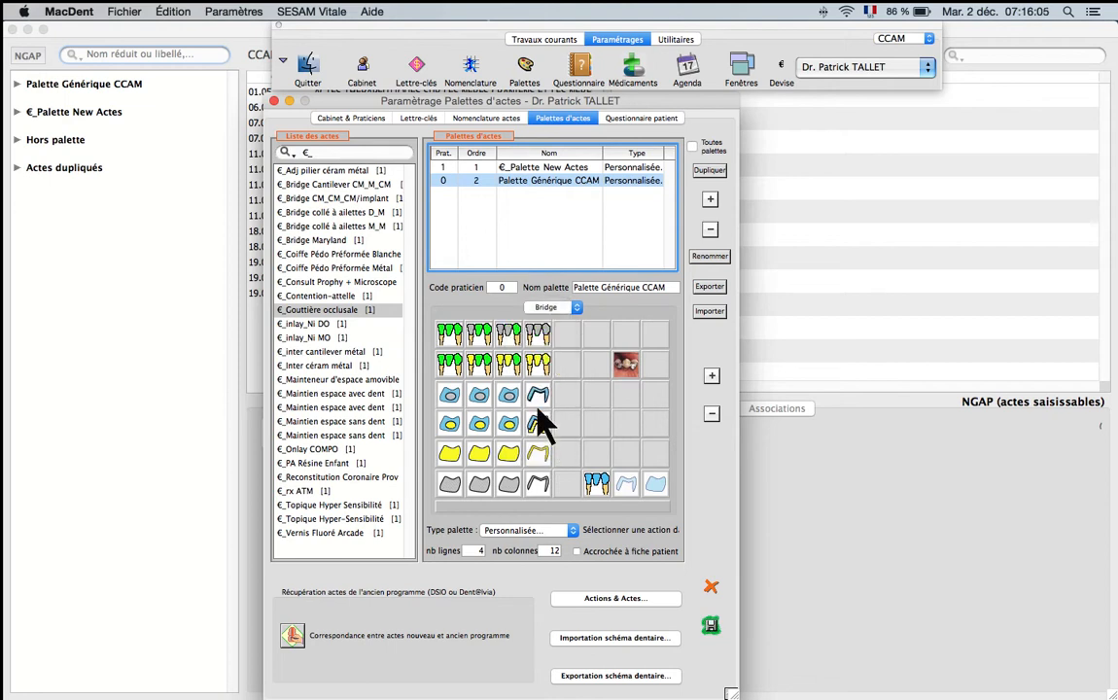
pyautogui.click(302, 309)
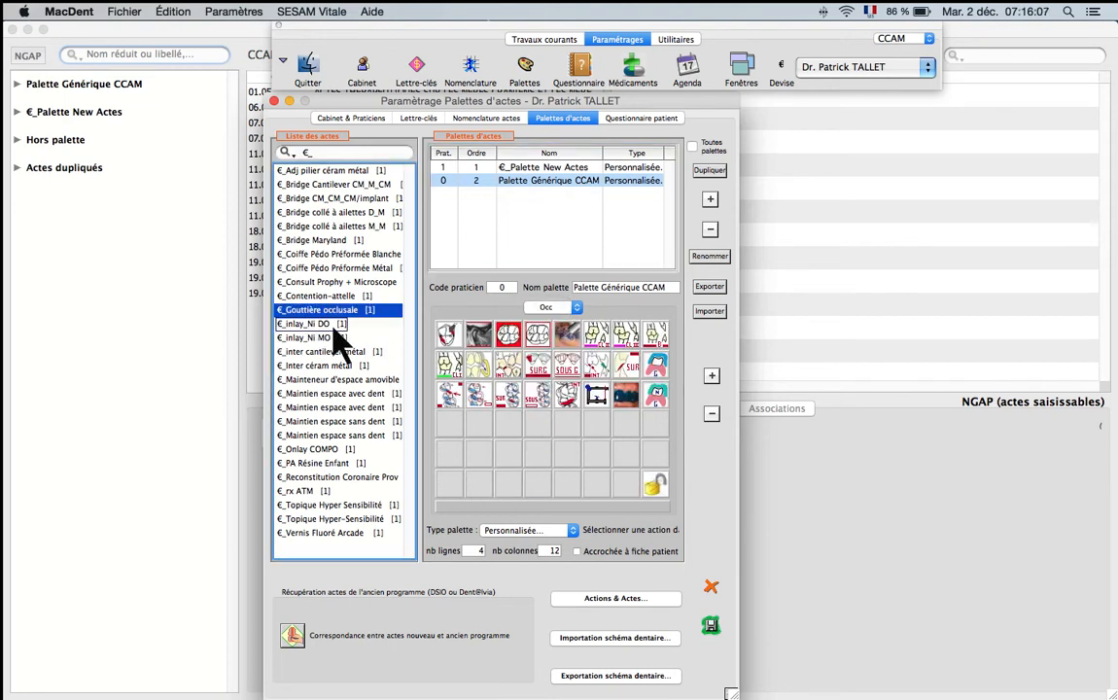
pyautogui.moveTo(301, 309); pyautogui.dragTo(536, 421)
# Step: Delete €_Palette New Actes from the list of act palettes
pyautogui.click(552, 167)
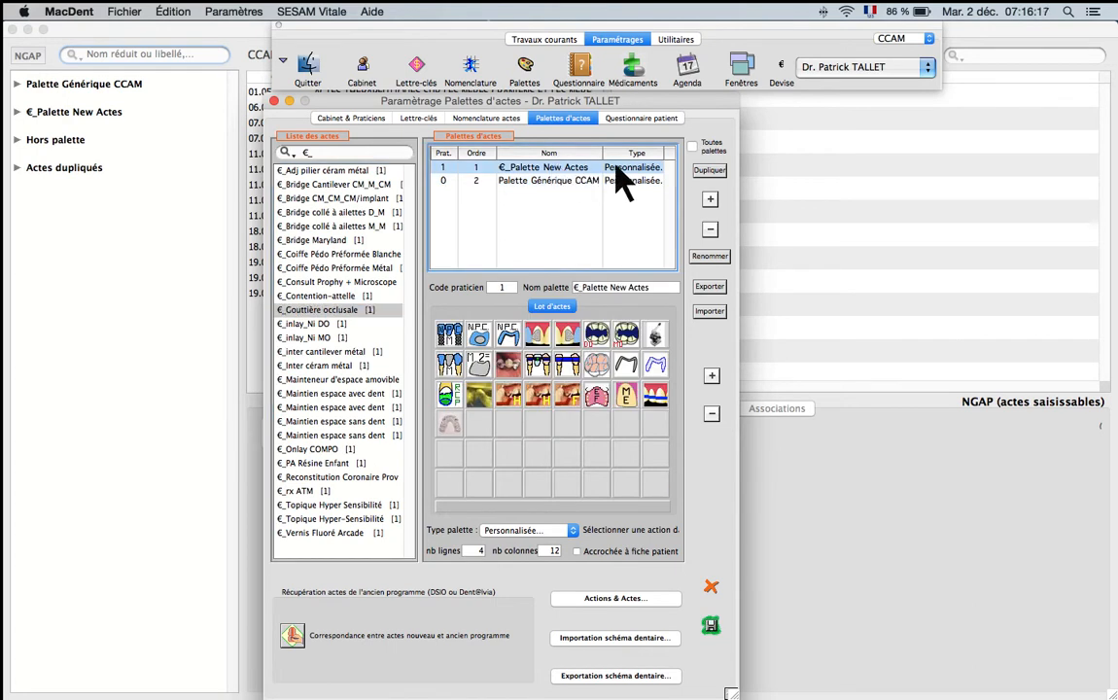
pyautogui.click(710, 231)
pyautogui.click(459, 249)
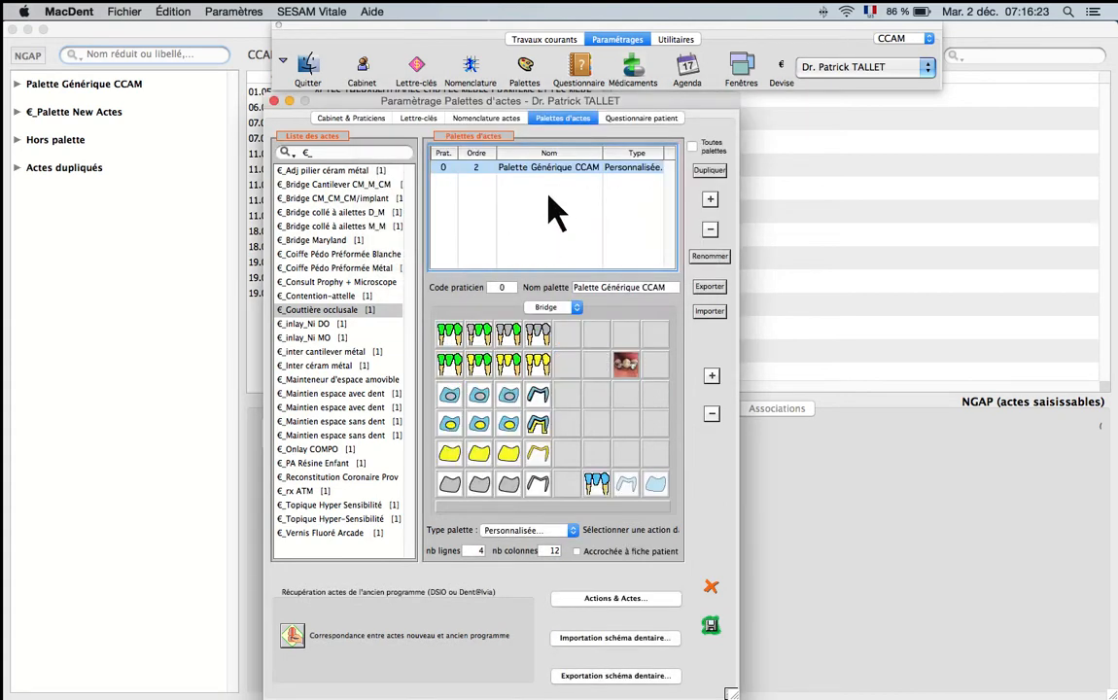
# Step: Review the act nomenclature filtered by "€_" and return to the act palette settings
pyautogui.click(491, 118)
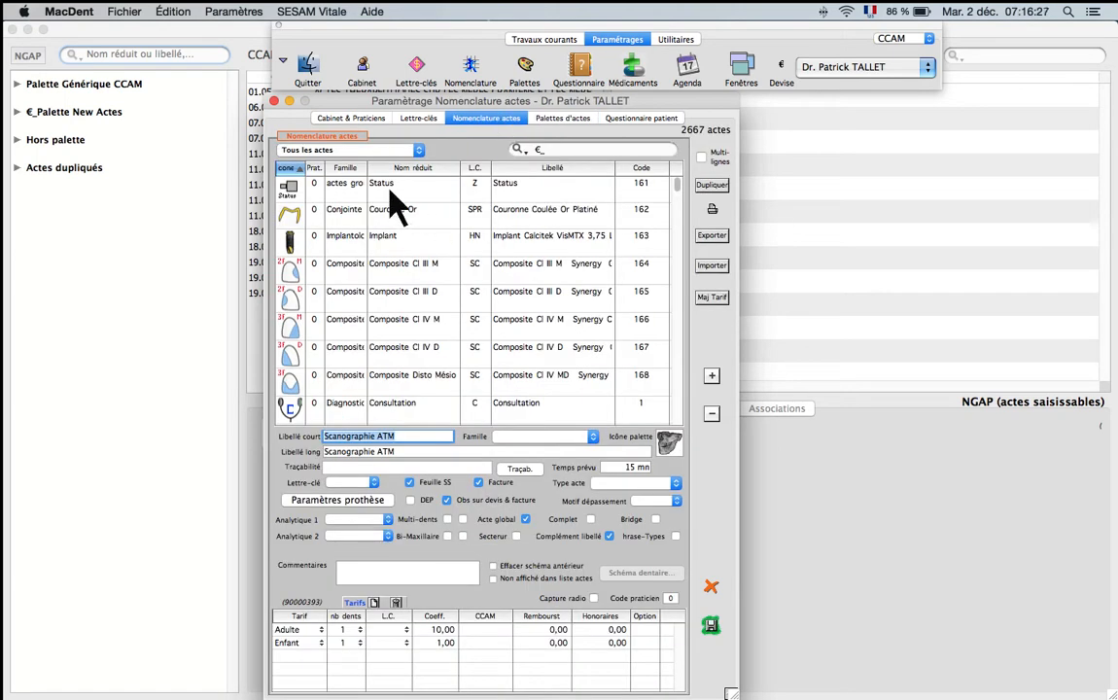
pyautogui.click(560, 151)
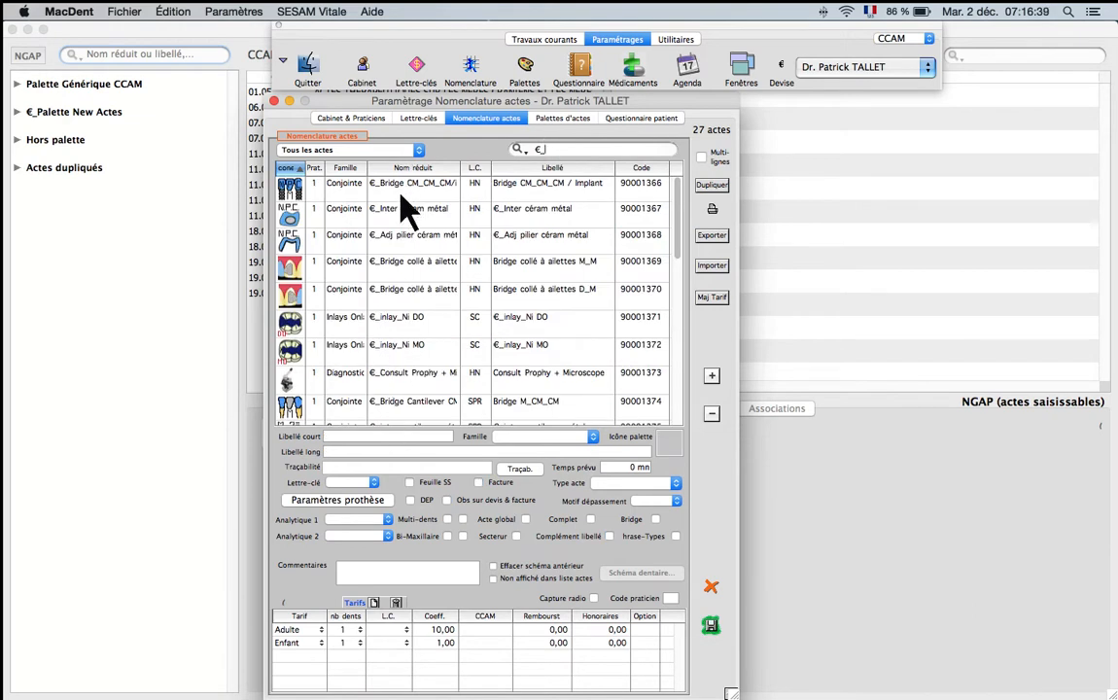
pyautogui.click(569, 120)
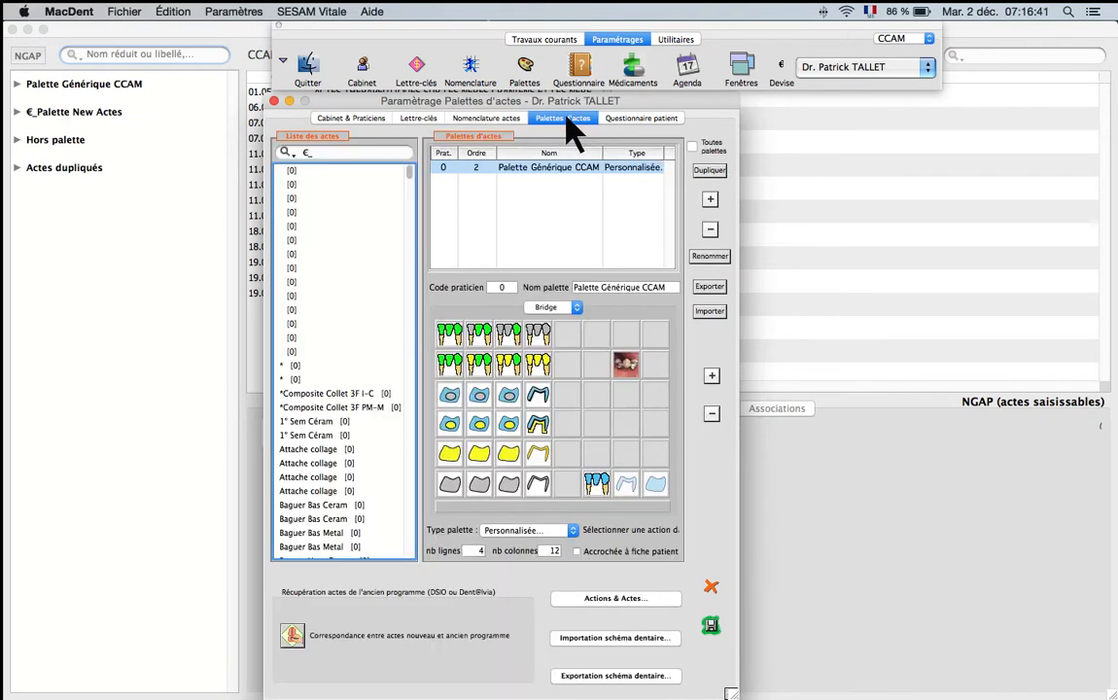